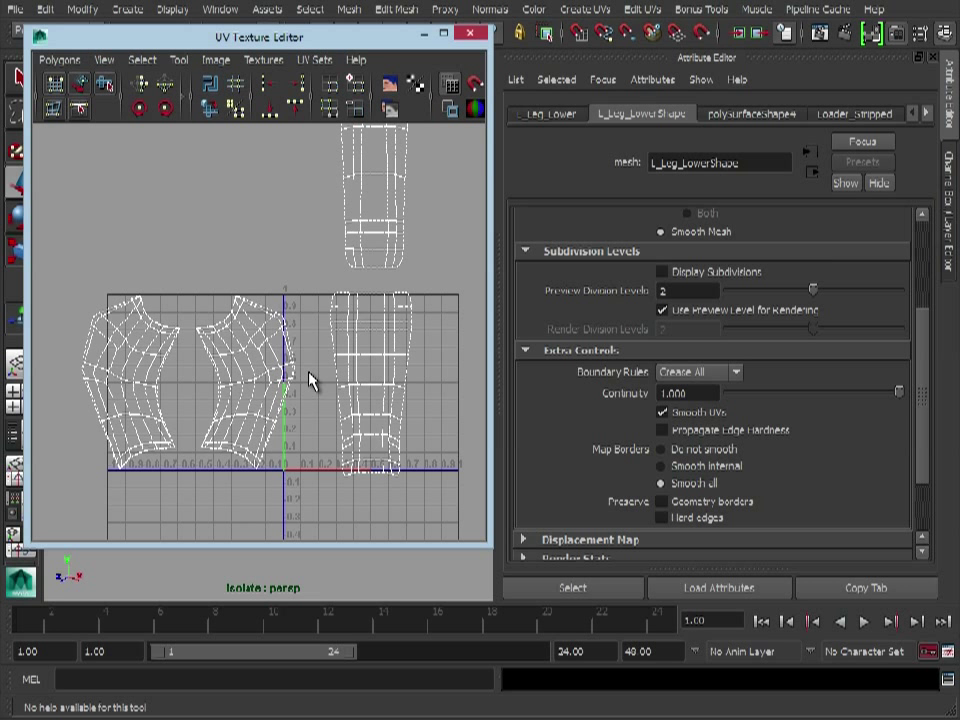
Close the UV Texture Editor, turn off the isolated view of the lower leg to show the whole loader, and clear the selection.
{"action": "left_click", "coordinate": [469, 33]}
{"action": "scroll", "coordinate": [341, 335], "scroll_direction": "down", "scroll_amount": 5}
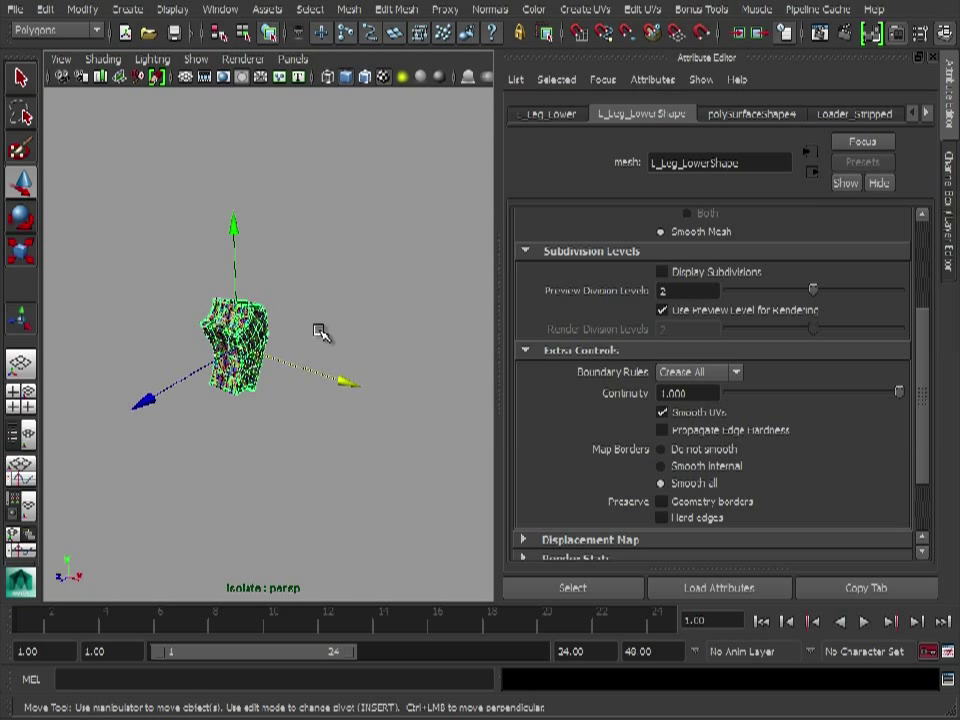
{"action": "left_click", "coordinate": [198, 59]}
{"action": "mouse_move", "coordinate": [250, 86]}
{"action": "left_click", "coordinate": [394, 97]}
{"action": "middle_click_drag", "start_coordinate": [416, 318], "coordinate": [430, 408], "text": "alt"}
{"action": "scroll", "coordinate": [392, 379], "scroll_direction": "down", "scroll_amount": 4}
{"action": "left_click", "coordinate": [394, 377]}
{"action": "left_click_drag", "start_coordinate": [399, 362], "coordinate": [266, 346], "text": "alt"}
Hide the Loader_Stripped display layer and show the Loader_UVd layer instead.
{"action": "left_click", "coordinate": [952, 212]}
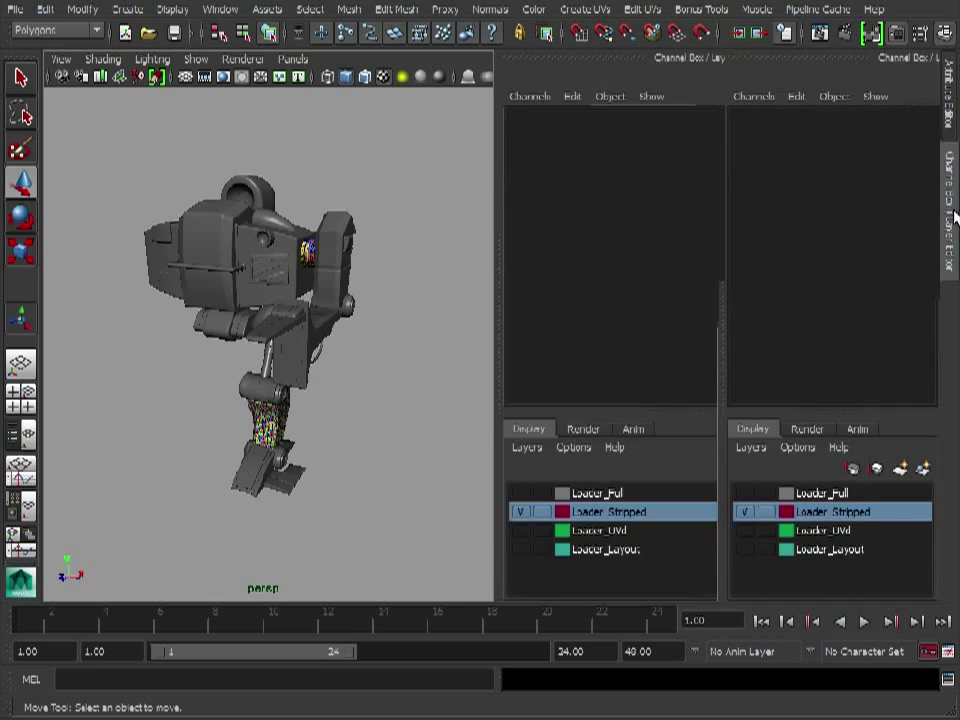
{"action": "scroll", "coordinate": [437, 391], "scroll_direction": "down", "scroll_amount": 2}
{"action": "mouse_move", "coordinate": [512, 403]}
{"action": "left_mouse_down", "text": "alt"}
{"action": "mouse_move", "coordinate": [437, 391]}
{"action": "mouse_move", "coordinate": [499, 385]}
{"action": "left_mouse_up", "text": "alt"}
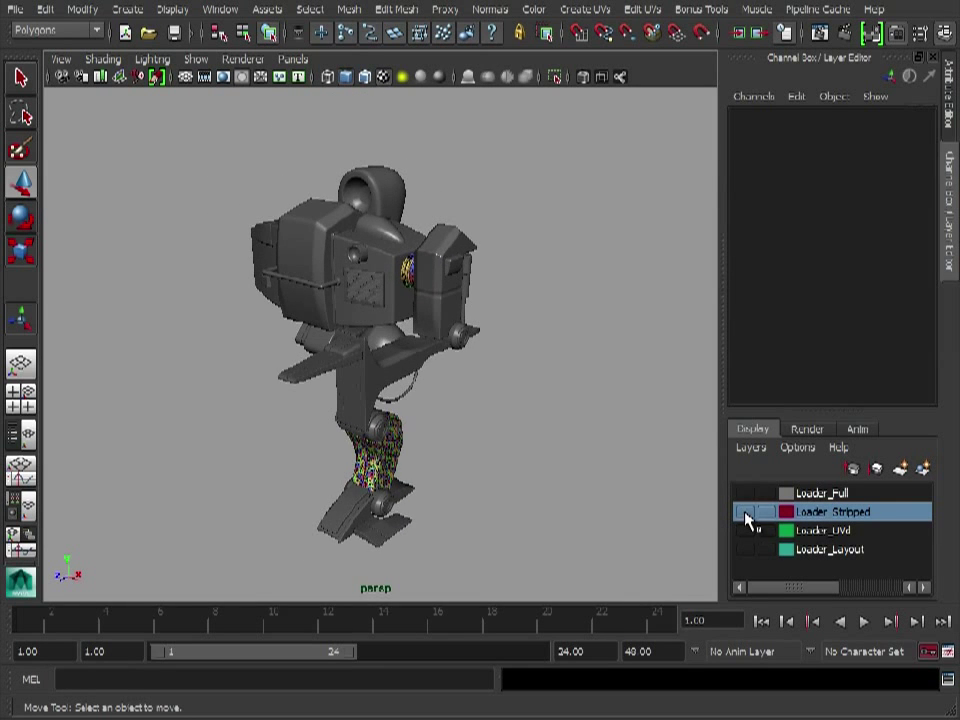
{"action": "left_click", "coordinate": [744, 512]}
{"action": "left_click", "coordinate": [744, 531]}
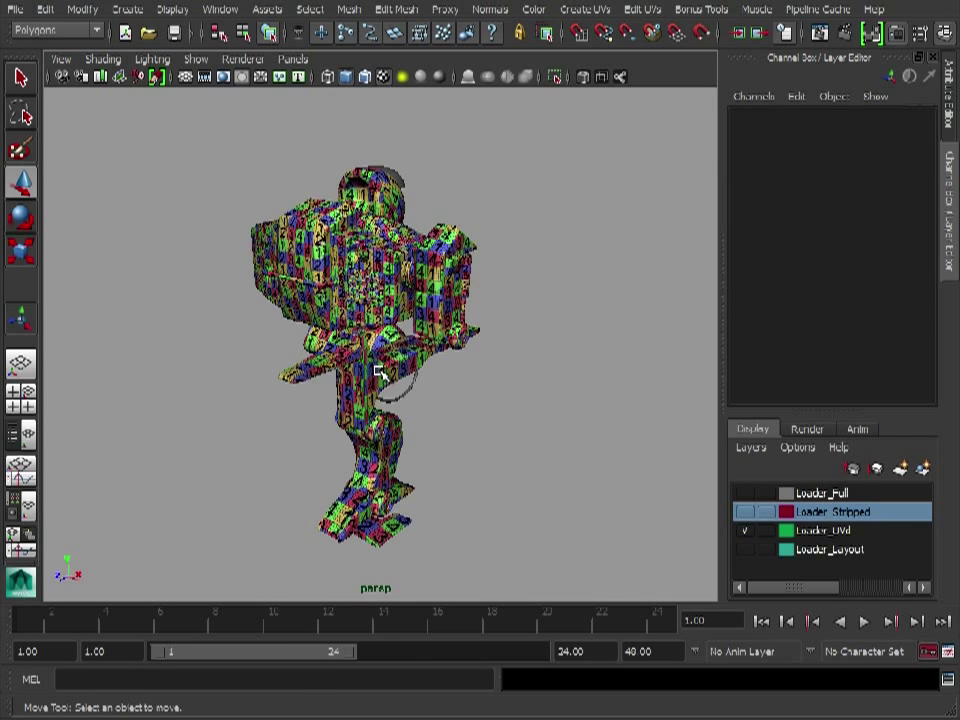
{"action": "mouse_move", "coordinate": [530, 400]}
{"action": "left_mouse_down", "text": "alt"}
{"action": "mouse_move", "coordinate": [484, 388]}
{"action": "mouse_move", "coordinate": [111, 377]}
{"action": "mouse_move", "coordinate": [241, 358]}
{"action": "mouse_move", "coordinate": [386, 377]}
{"action": "mouse_move", "coordinate": [531, 379]}
{"action": "left_mouse_up", "text": "alt"}
{"action": "left_click_drag", "start_coordinate": [452, 381], "coordinate": [505, 336], "text": "alt"}
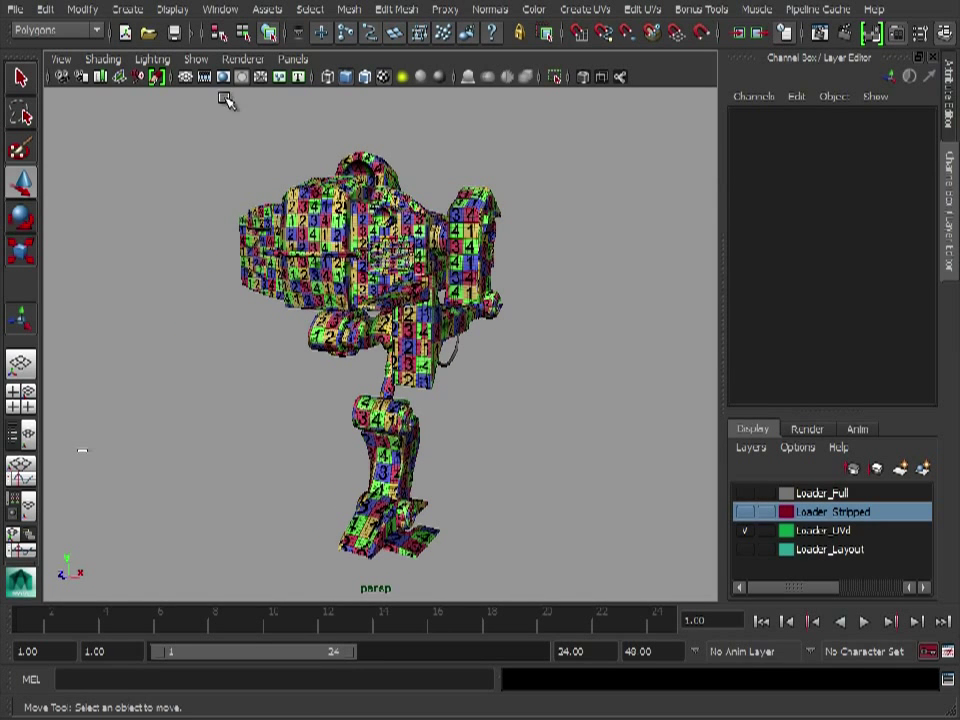
Open the UV Texture Editor, place it beside the loader model and make the window taller.
{"action": "left_click", "coordinate": [220, 9]}
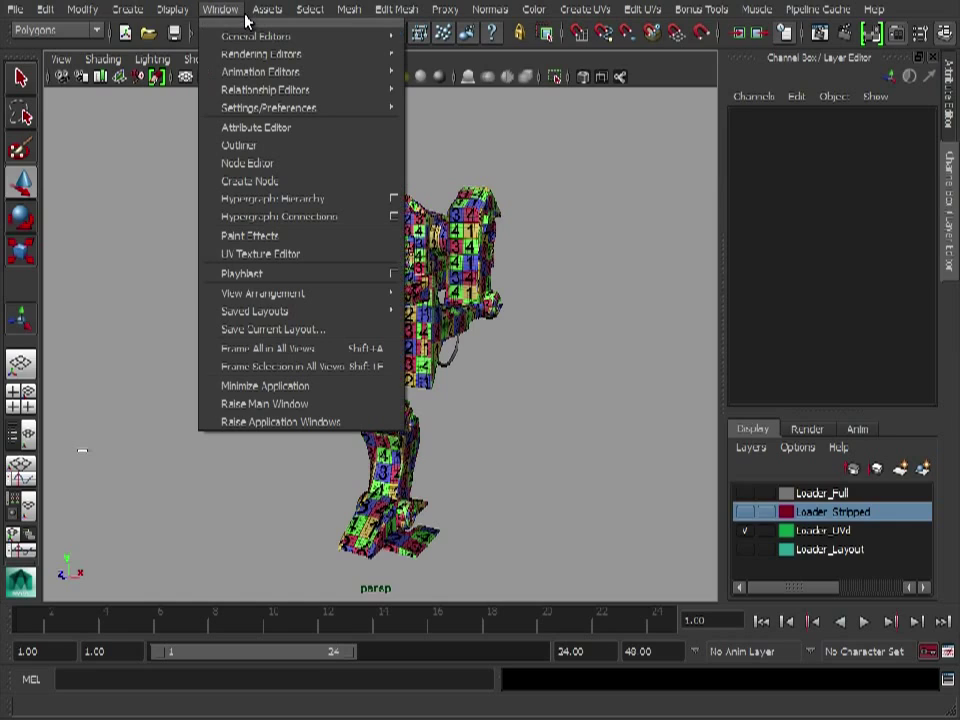
{"action": "left_click", "coordinate": [280, 254]}
{"action": "left_click_drag", "start_coordinate": [407, 198], "coordinate": [661, 28]}
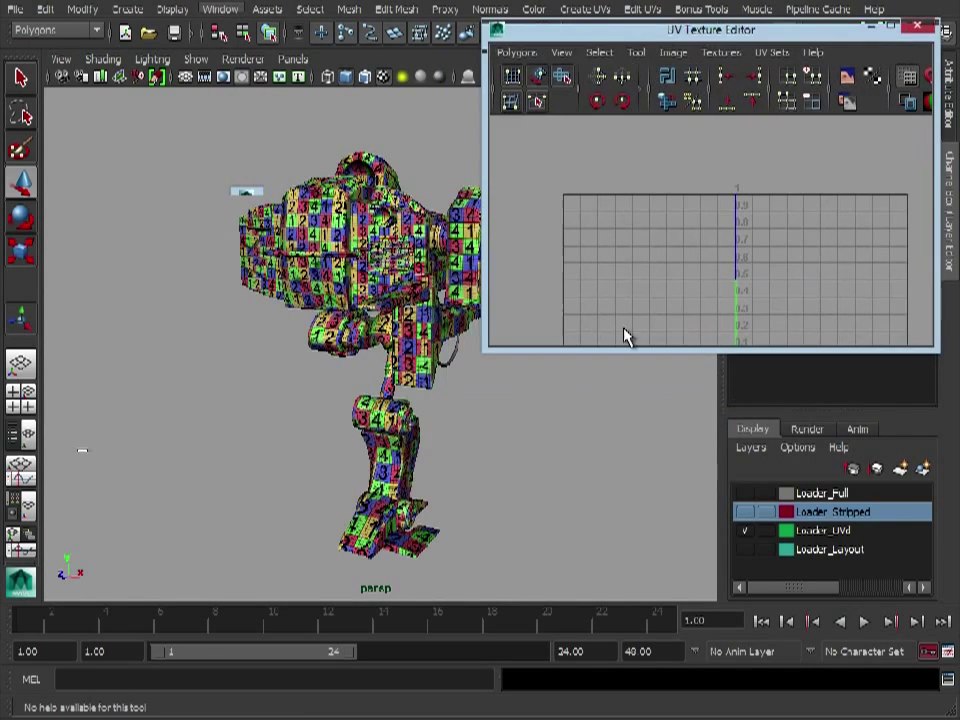
{"action": "left_click_drag", "start_coordinate": [656, 351], "coordinate": [680, 574]}
Examine the UV shells of the loader's body sections, shoulder part and upper leg by selecting them one after another.
{"action": "middle_click_drag", "start_coordinate": [364, 430], "coordinate": [212, 425], "text": "alt"}
{"action": "right_click_drag", "start_coordinate": [212, 425], "coordinate": [278, 400], "text": "alt"}
{"action": "middle_click_drag", "start_coordinate": [278, 400], "coordinate": [356, 370], "text": "alt"}
{"action": "right_click_drag", "start_coordinate": [356, 370], "coordinate": [325, 374], "text": "alt"}
{"action": "left_click", "coordinate": [246, 156]}
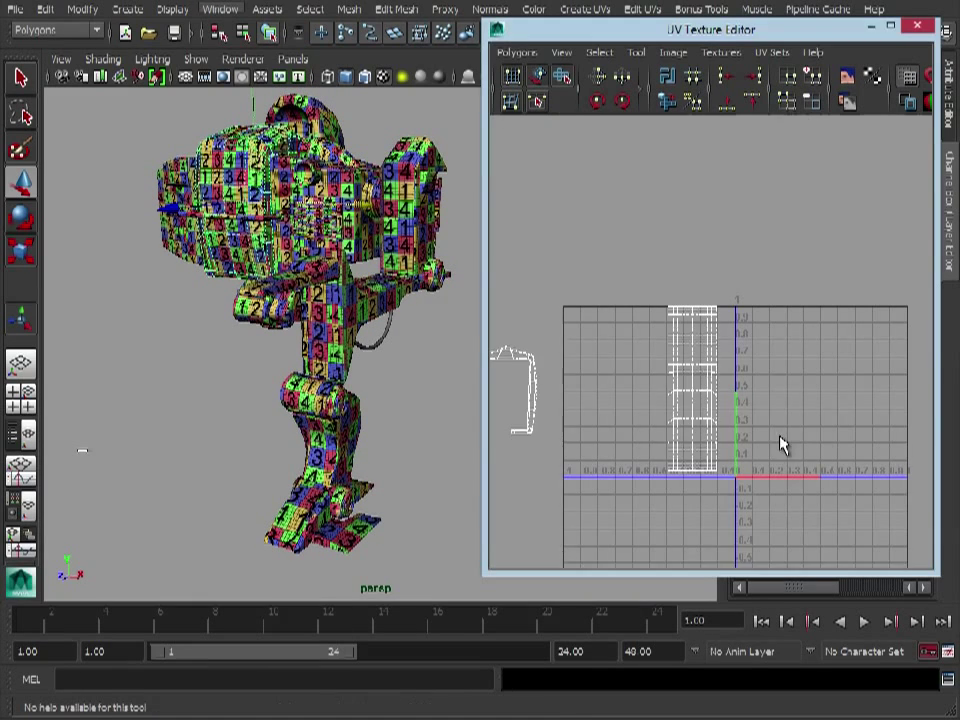
{"action": "right_click_drag", "start_coordinate": [780, 437], "coordinate": [678, 385], "text": "alt"}
{"action": "middle_click_drag", "start_coordinate": [678, 385], "coordinate": [627, 343], "text": "alt"}
{"action": "left_click", "coordinate": [326, 171]}
{"action": "right_click_drag", "start_coordinate": [627, 343], "coordinate": [648, 338], "text": "alt"}
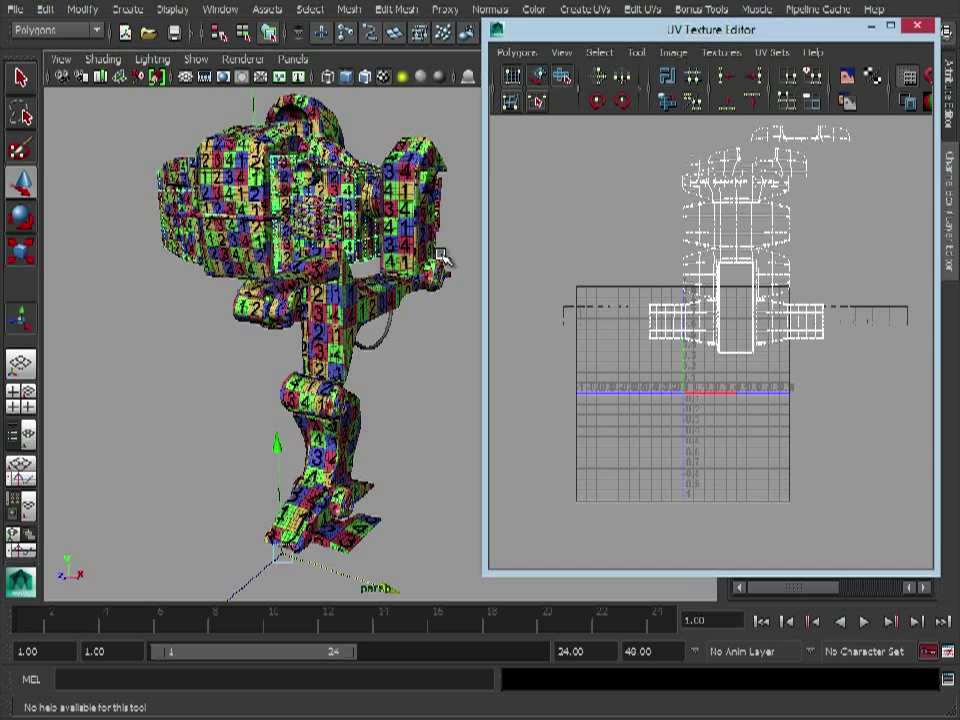
{"action": "left_click", "coordinate": [407, 208]}
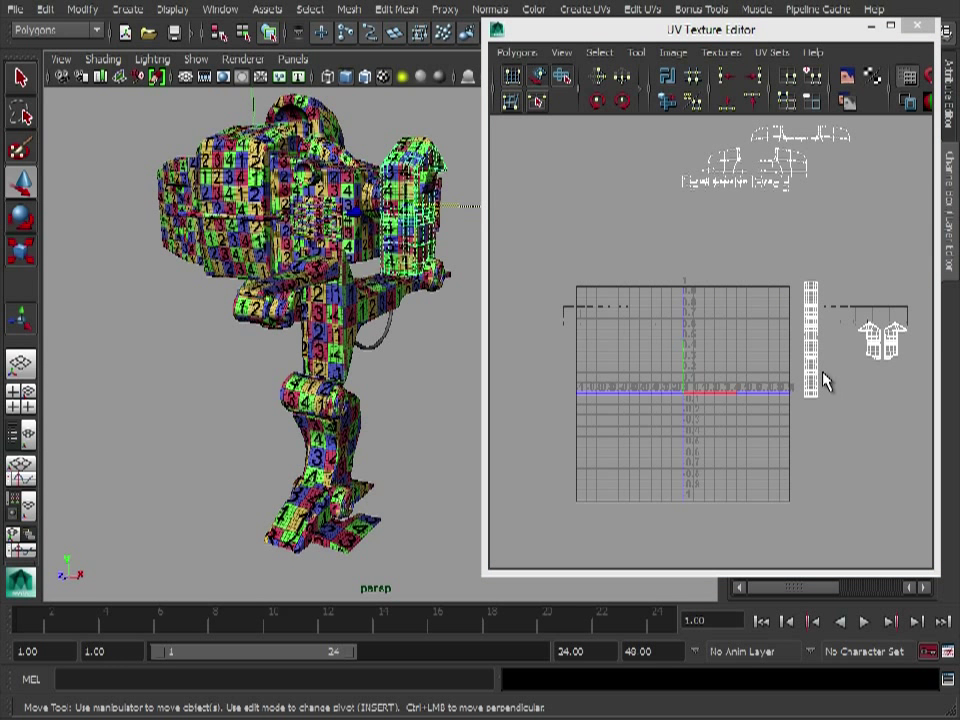
{"action": "left_click", "coordinate": [258, 228]}
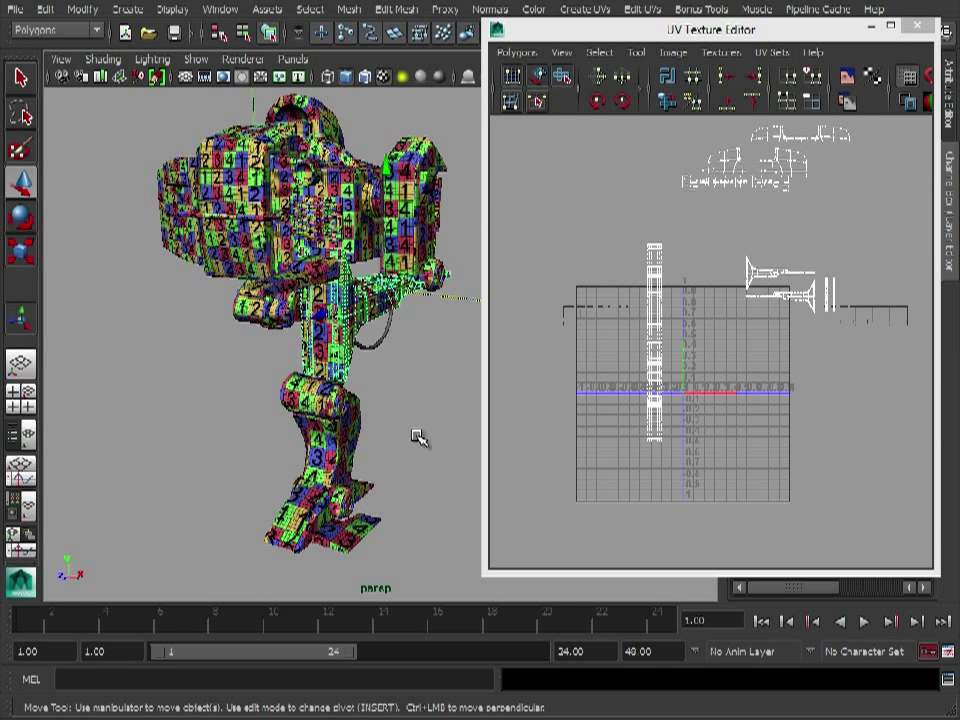
Examine the UV shells of the lower leg and the foot pieces by selecting them one after another.
{"action": "left_click_drag", "start_coordinate": [414, 439], "coordinate": [350, 420], "text": "alt"}
{"action": "left_click", "coordinate": [345, 420]}
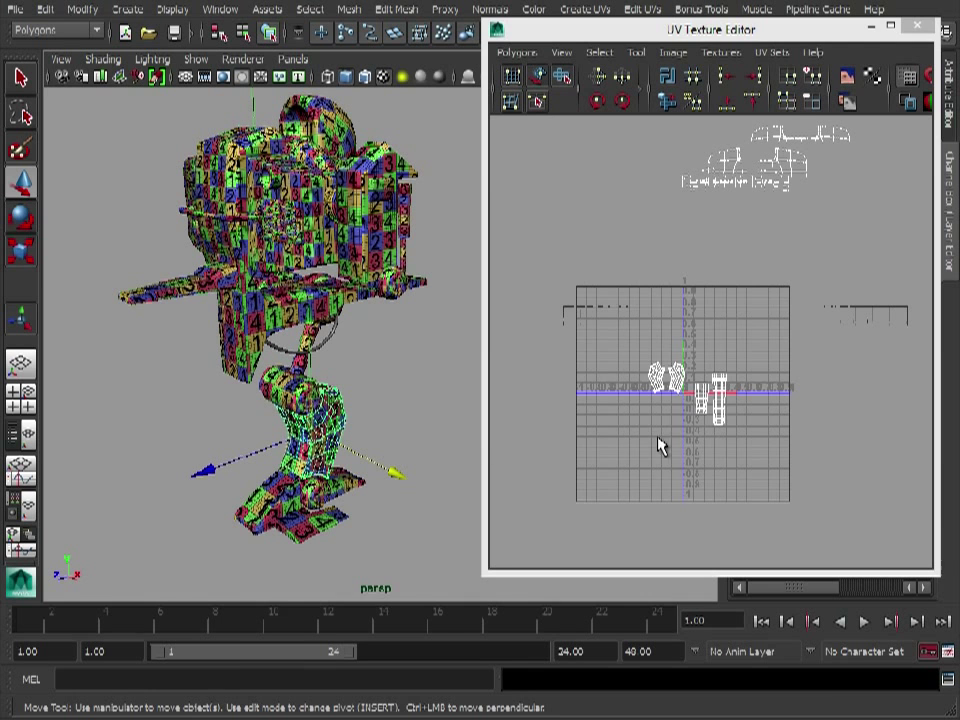
{"action": "middle_click_drag", "start_coordinate": [653, 407], "coordinate": [670, 397], "text": "alt"}
{"action": "right_click_drag", "start_coordinate": [669, 396], "coordinate": [872, 435], "text": "alt"}
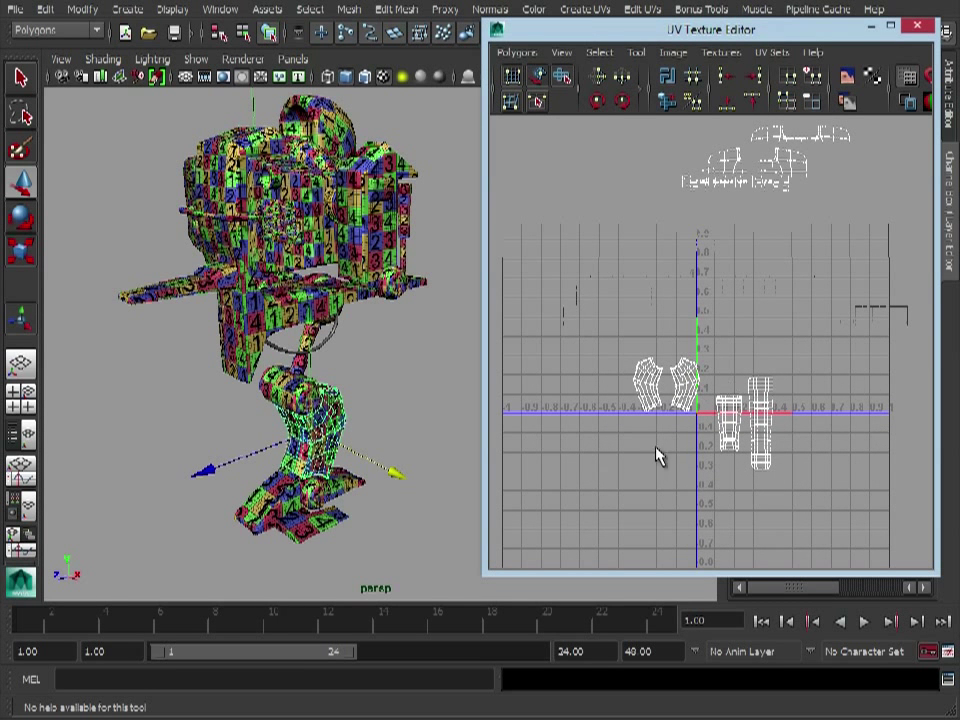
{"action": "left_click", "coordinate": [418, 541]}
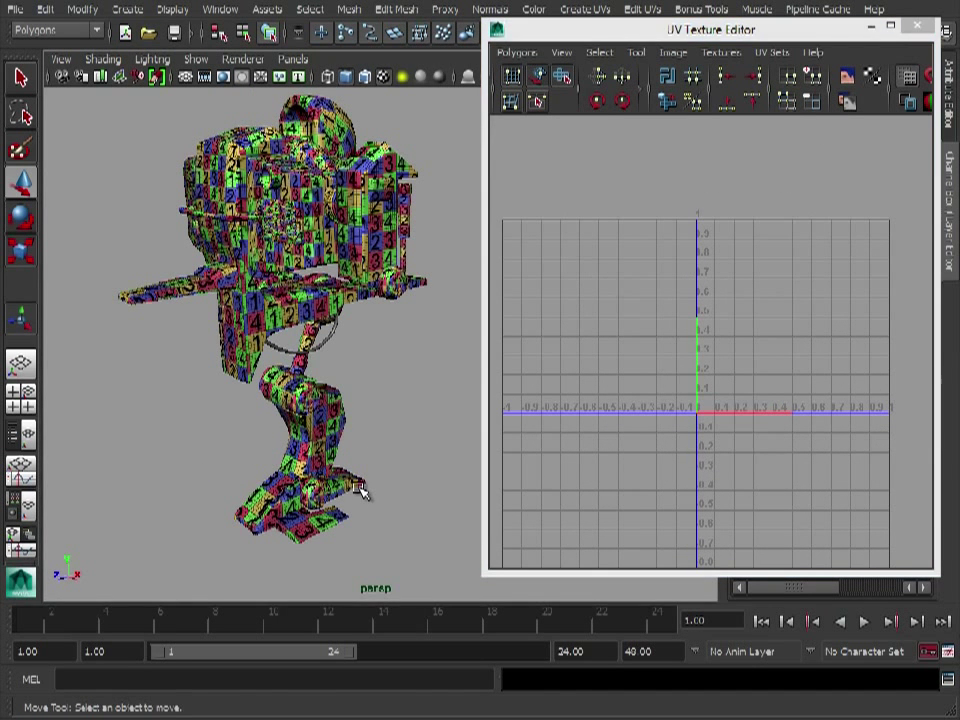
{"action": "left_click", "coordinate": [363, 491]}
{"action": "left_click", "coordinate": [398, 387]}
{"action": "left_click", "coordinate": [327, 483]}
{"action": "left_click", "coordinate": [401, 370]}
{"action": "left_click", "coordinate": [318, 531]}
{"action": "left_click_drag", "start_coordinate": [375, 323], "coordinate": [425, 327], "text": "alt"}
{"action": "right_click_drag", "start_coordinate": [425, 327], "coordinate": [294, 334], "text": "alt"}
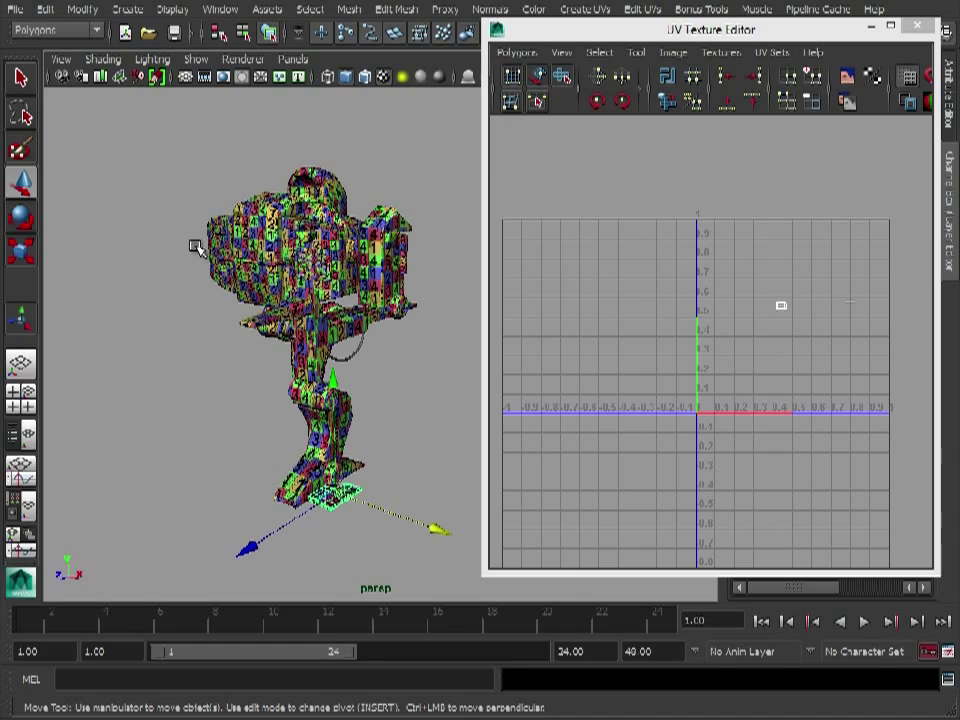
Select the upper leg and examine its UV shells and the numbered checker texture along its edges up close.
{"action": "right_click_drag", "start_coordinate": [193, 242], "coordinate": [504, 257], "text": "alt"}
{"action": "right_click_drag", "start_coordinate": [285, 332], "coordinate": [220, 515], "text": "alt"}
{"action": "middle_click_drag", "start_coordinate": [220, 515], "coordinate": [306, 435], "text": "alt"}
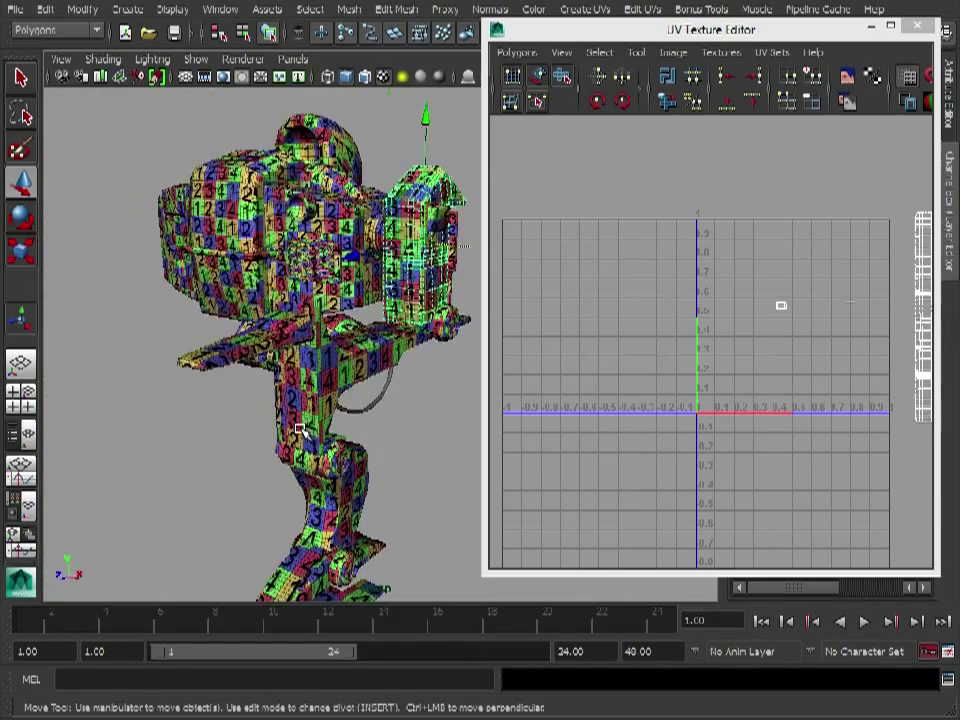
{"action": "left_click_drag", "start_coordinate": [306, 435], "coordinate": [250, 402], "text": "alt"}
{"action": "right_click_drag", "start_coordinate": [250, 402], "coordinate": [386, 403], "text": "alt"}
{"action": "left_click", "coordinate": [178, 295]}
{"action": "right_click_drag", "start_coordinate": [826, 366], "coordinate": [726, 360], "text": "alt"}
{"action": "middle_click_drag", "start_coordinate": [726, 360], "coordinate": [688, 381], "text": "alt"}
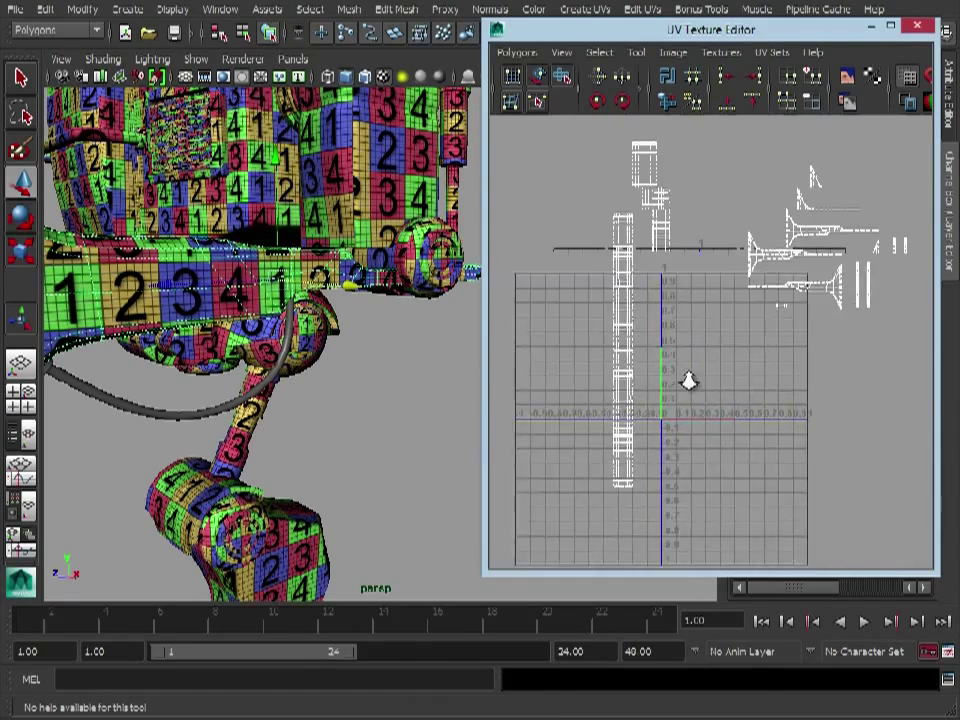
{"action": "right_click_drag", "start_coordinate": [688, 381], "coordinate": [690, 349], "text": "alt"}
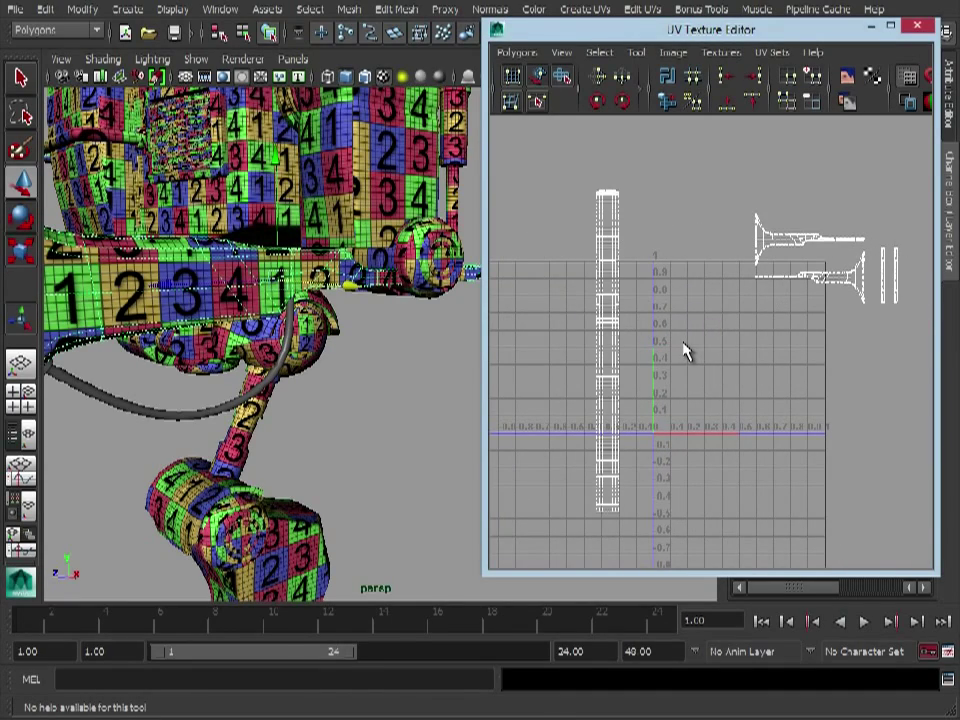
{"action": "right_click_drag", "start_coordinate": [268, 326], "coordinate": [356, 338], "text": "alt"}
{"action": "left_click_drag", "start_coordinate": [356, 338], "coordinate": [330, 390], "text": "alt"}
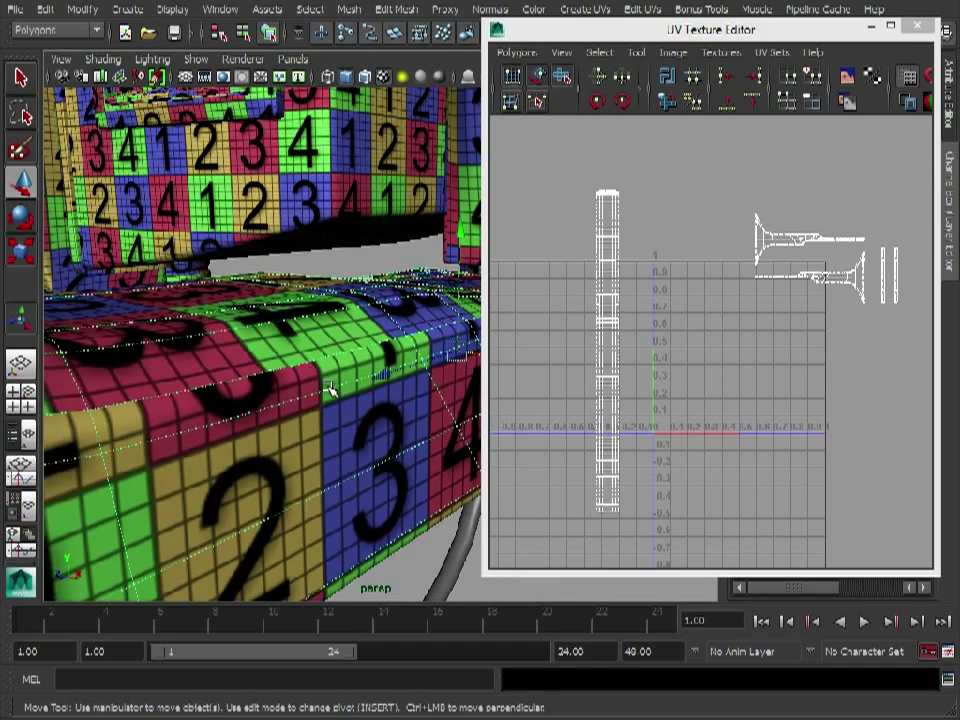
{"action": "mouse_move", "coordinate": [323, 365]}
{"action": "right_mouse_down", "text": "alt"}
{"action": "mouse_move", "coordinate": [381, 364]}
{"action": "mouse_move", "coordinate": [315, 369]}
{"action": "right_mouse_up", "text": "alt"}
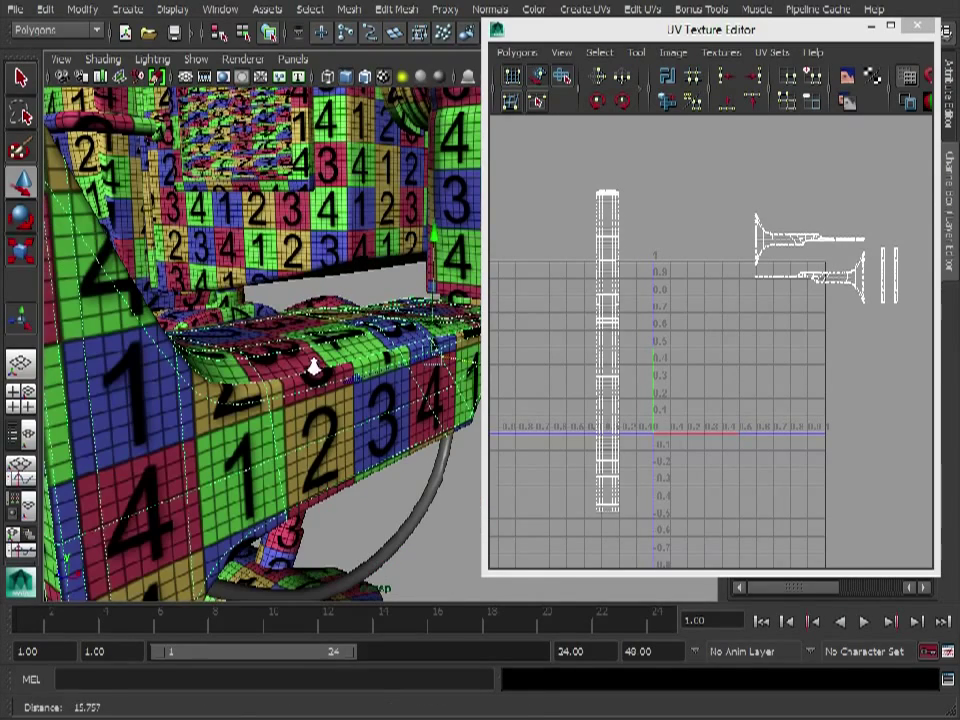
Switch the upper leg's smooth preview off and on again to compare the checker texture on both versions.
{"action": "key", "text": "1"}
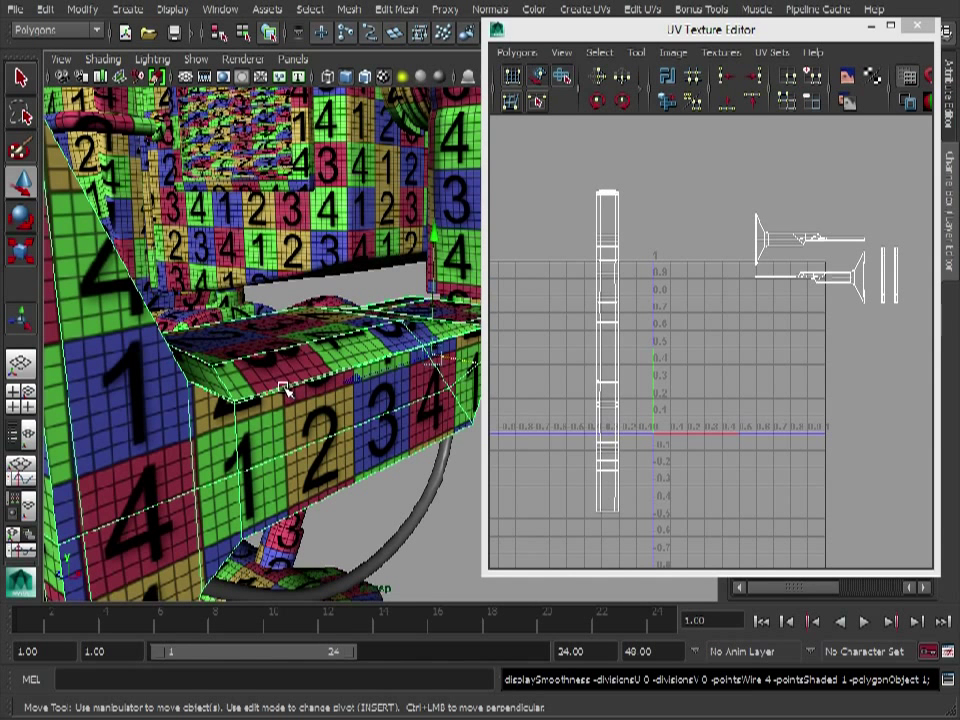
{"action": "key", "text": "3"}
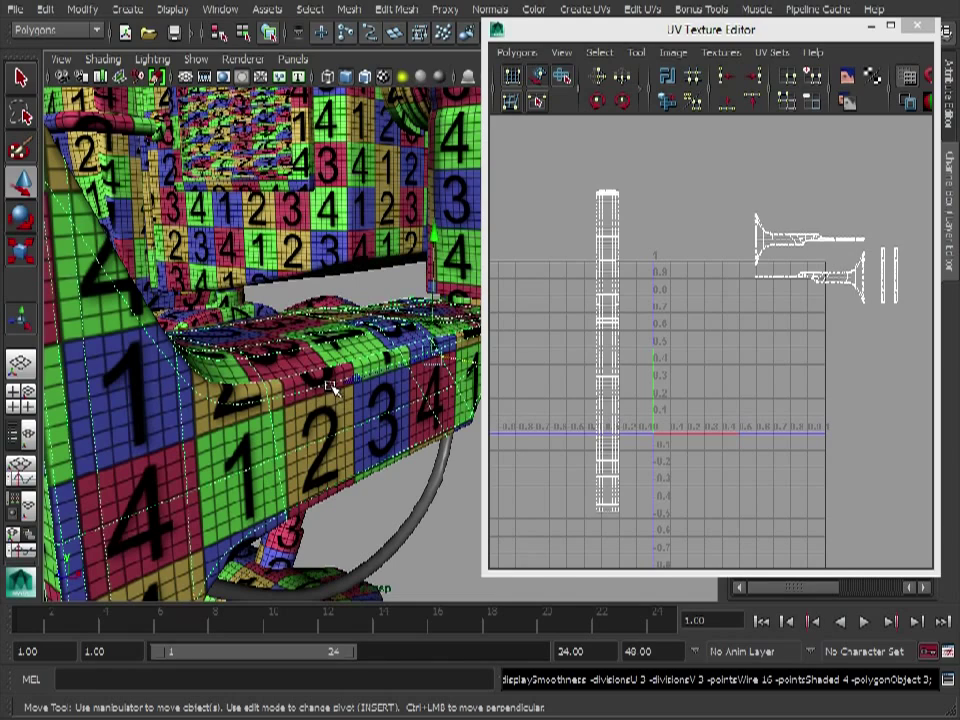
{"action": "middle_click_drag", "start_coordinate": [222, 390], "coordinate": [267, 388], "text": "alt"}
{"action": "right_click_drag", "start_coordinate": [267, 388], "coordinate": [377, 401], "text": "alt"}
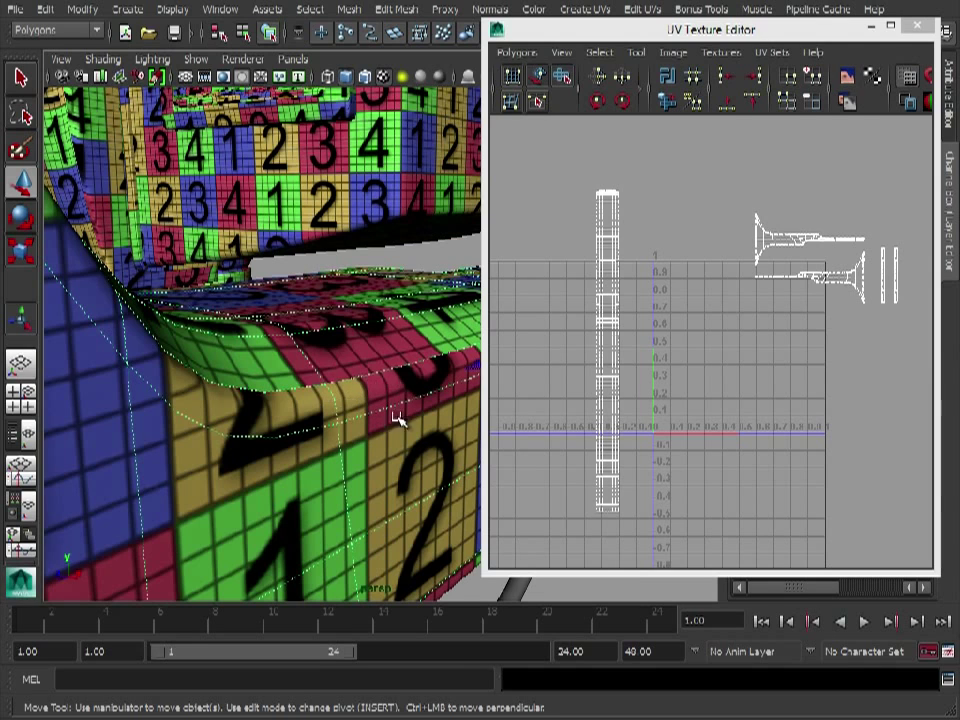
{"action": "right_click_drag", "start_coordinate": [398, 418], "coordinate": [354, 364], "text": "alt"}
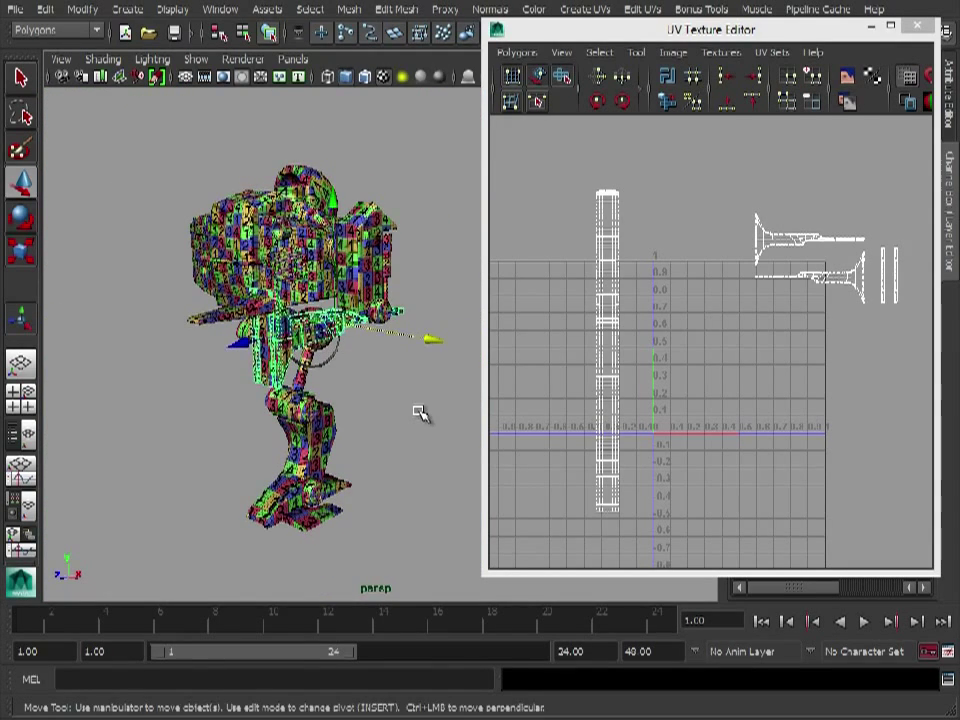
Select all parts of the loader and examine how their UV shells overlap in the UV Texture Editor.
{"action": "left_click_drag", "start_coordinate": [131, 143], "coordinate": [439, 579]}
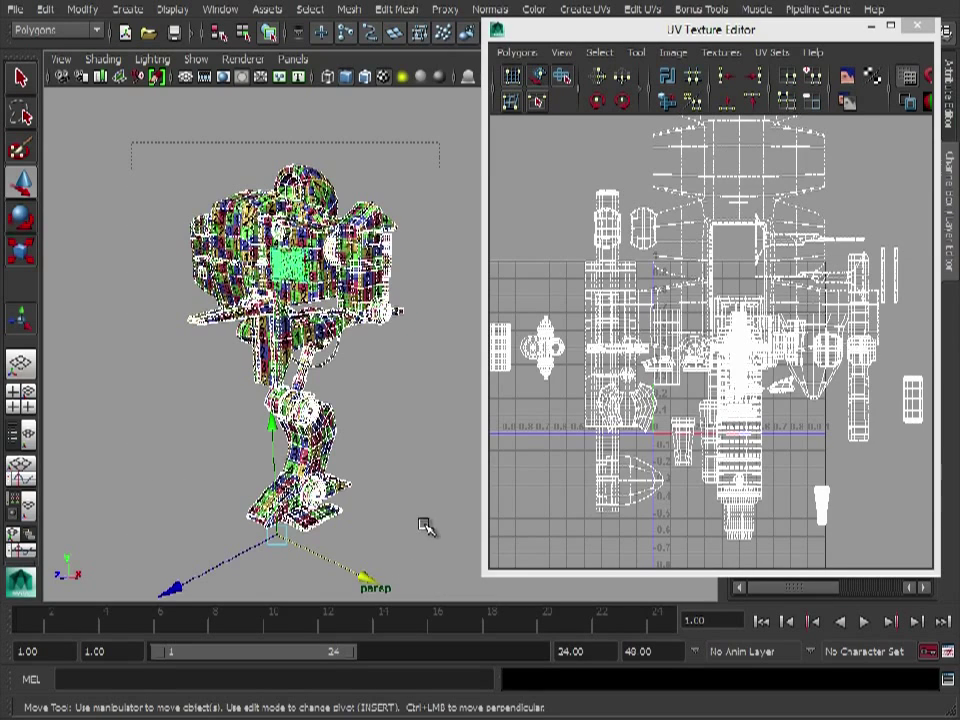
{"action": "scroll", "coordinate": [700, 410], "scroll_direction": "down", "scroll_amount": 5}
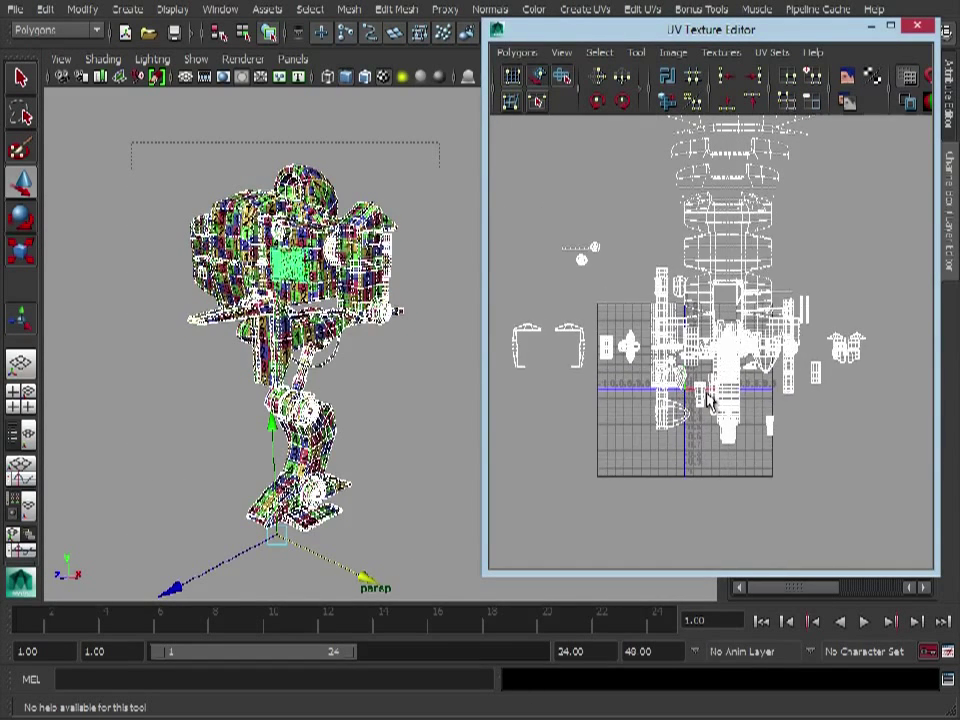
{"action": "middle_click_drag", "start_coordinate": [707, 400], "coordinate": [725, 402], "text": "alt"}
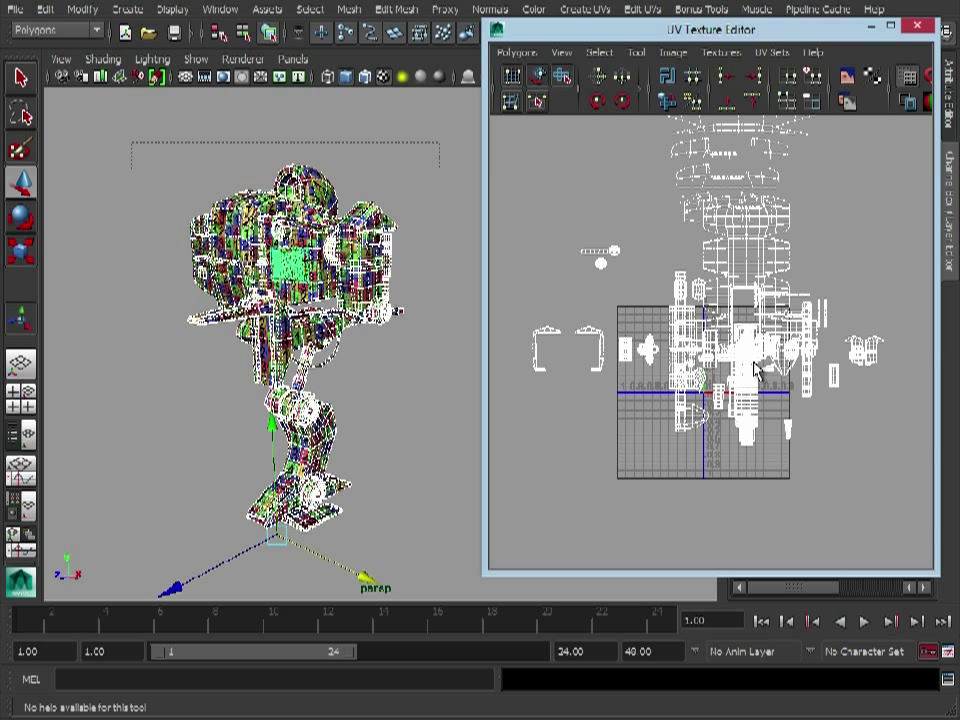
{"action": "left_click", "coordinate": [450, 313], "text": "alt"}
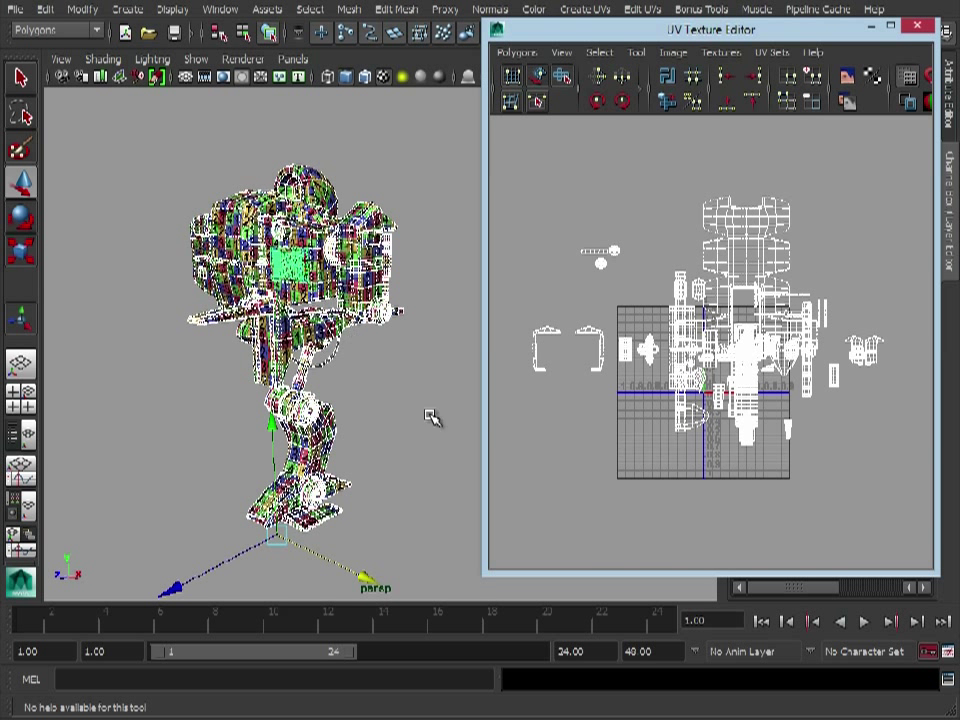
{"action": "left_click_drag", "start_coordinate": [353, 371], "coordinate": [366, 381], "text": "alt"}
{"action": "right_click_drag", "start_coordinate": [366, 381], "coordinate": [418, 373], "text": "alt"}
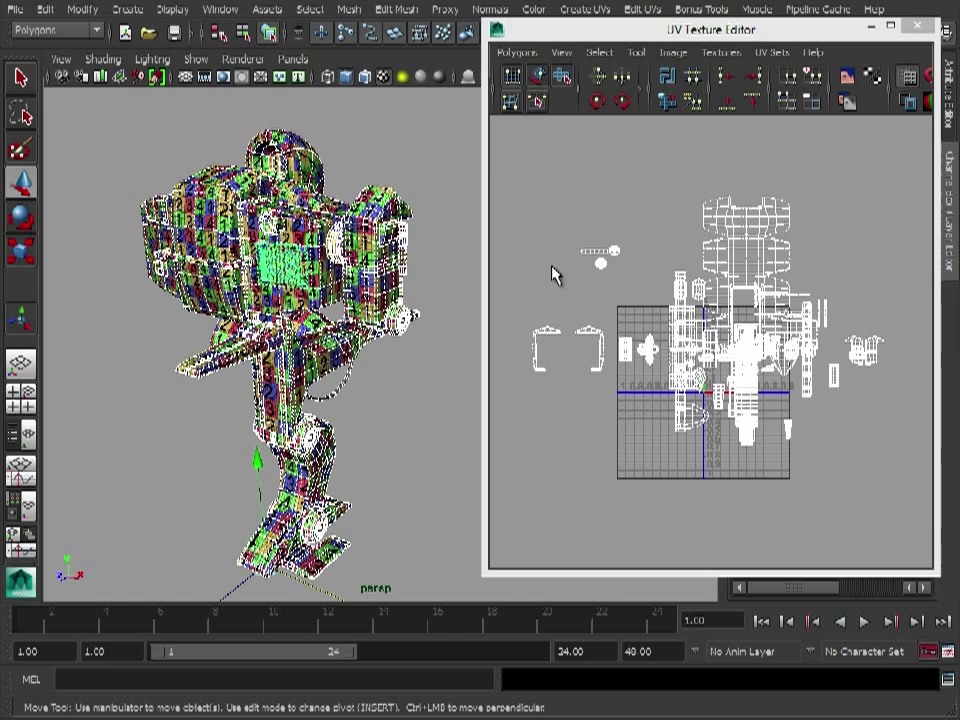
Clear the selection, then select the boxy body section and examine its checker size against the neighbouring parts.
{"action": "left_click", "coordinate": [390, 167]}
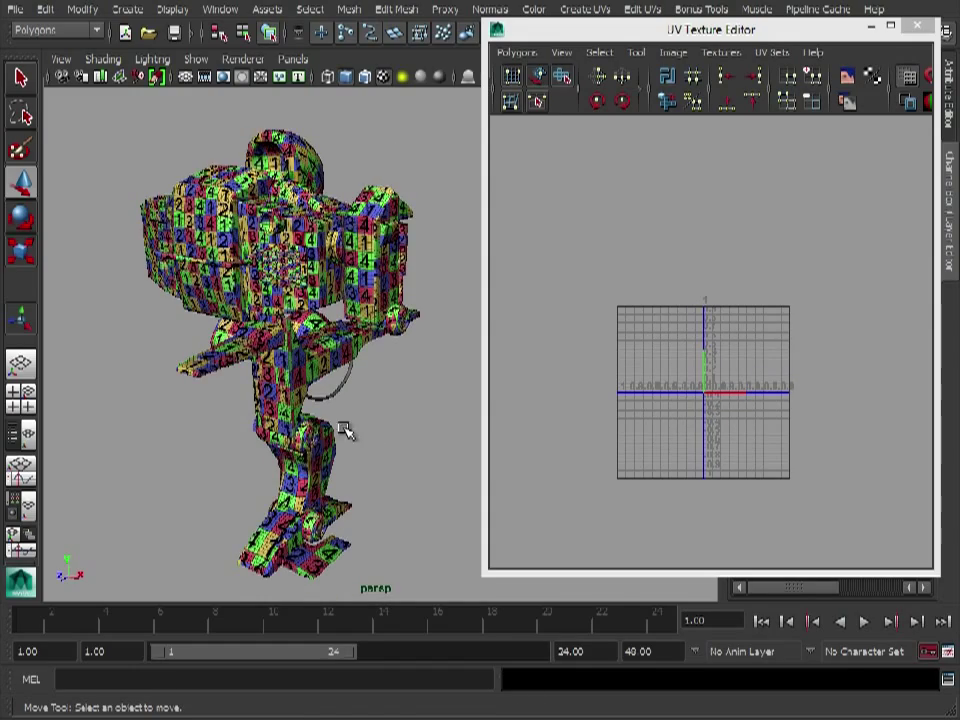
{"action": "left_click_drag", "start_coordinate": [260, 352], "coordinate": [298, 356], "text": "alt"}
{"action": "right_click_drag", "start_coordinate": [298, 356], "coordinate": [373, 269], "text": "alt"}
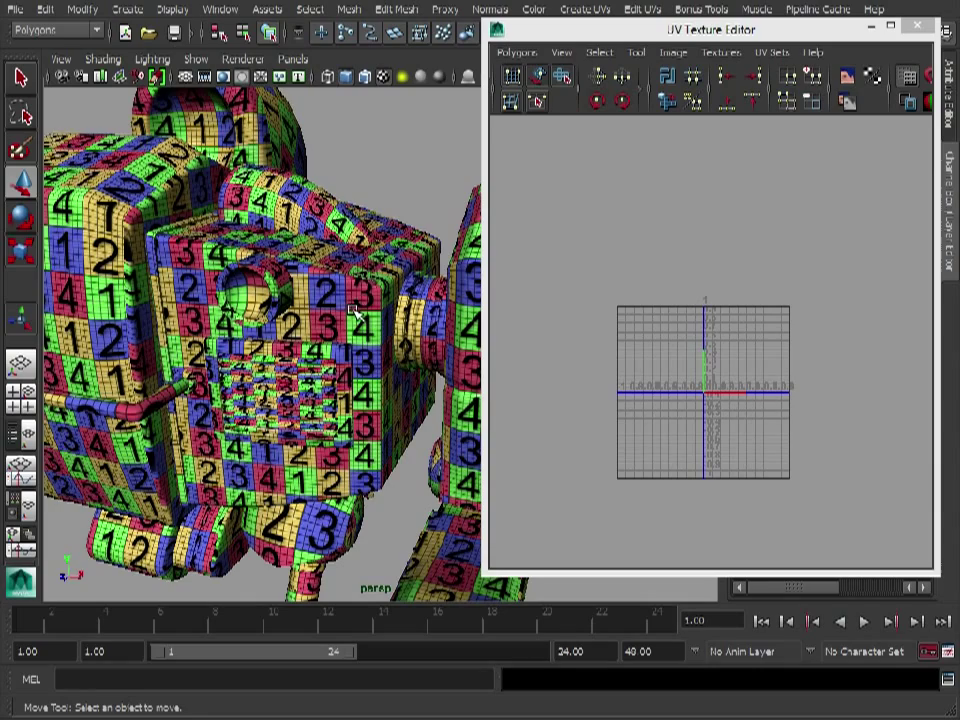
{"action": "left_click_drag", "start_coordinate": [355, 313], "coordinate": [274, 343], "text": "alt"}
{"action": "right_click_drag", "start_coordinate": [274, 343], "coordinate": [289, 346], "text": "alt"}
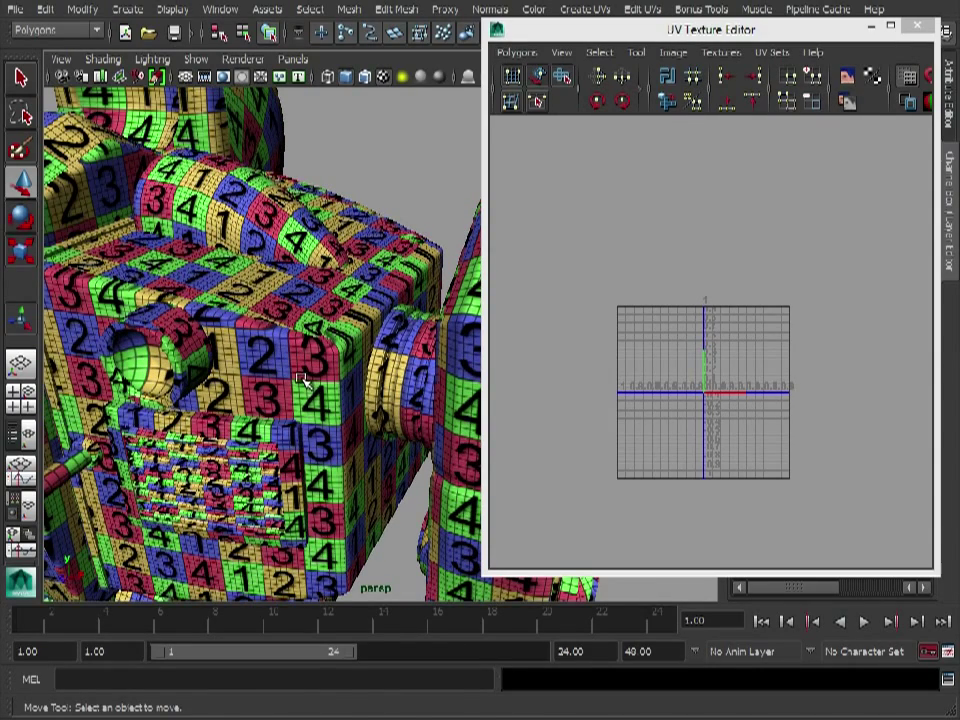
{"action": "left_click", "coordinate": [303, 380]}
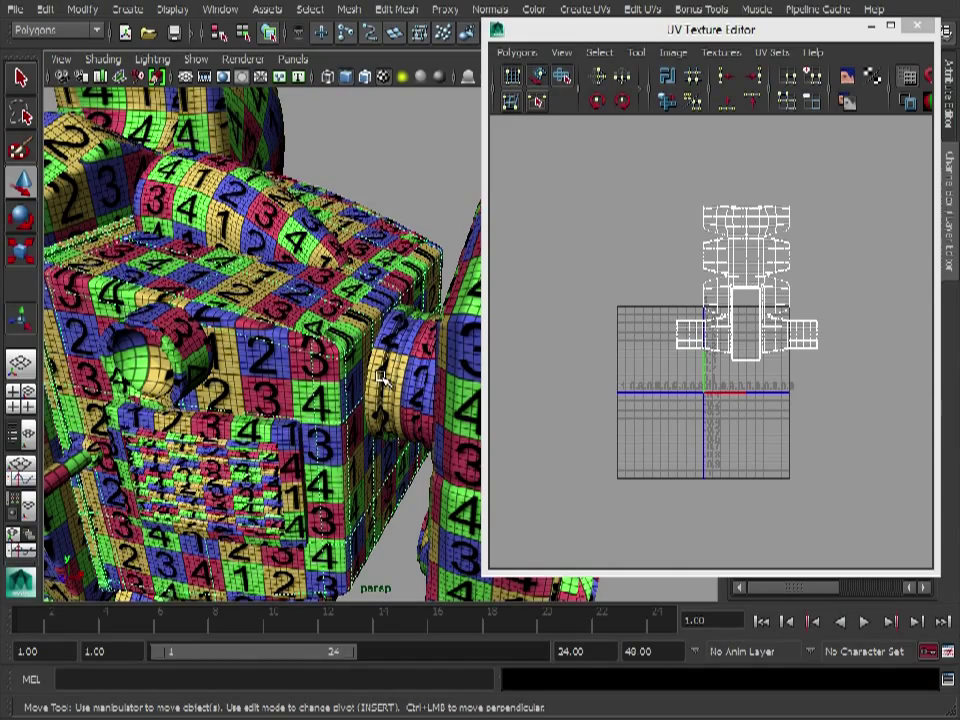
{"action": "right_click_drag", "start_coordinate": [213, 378], "coordinate": [268, 376], "text": "alt"}
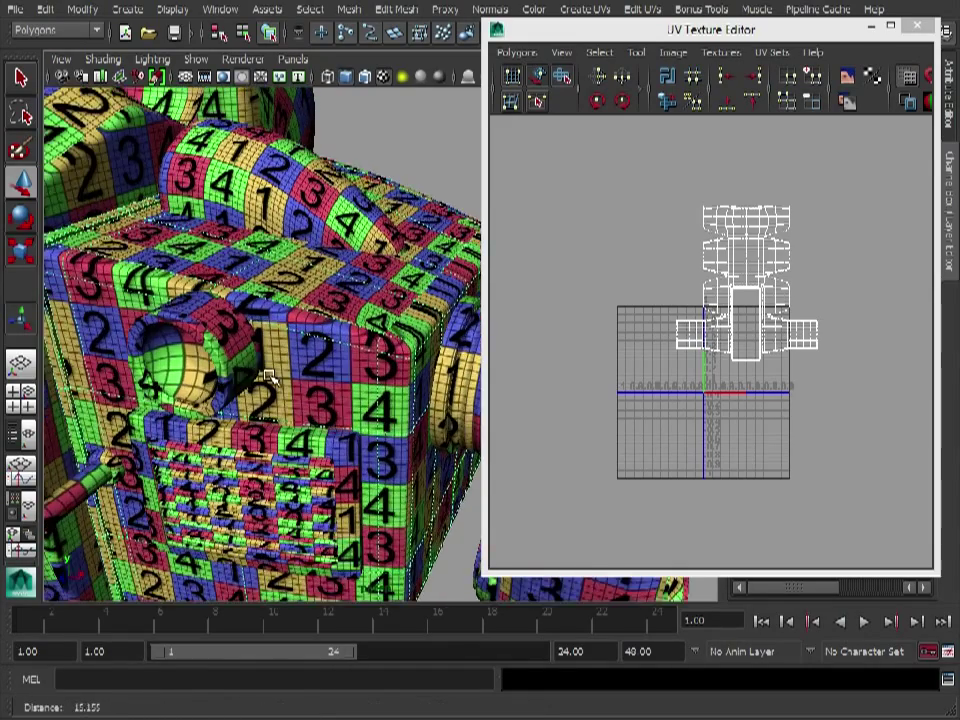
Select the rounded cover on top of the boxy body section and scale its UV shell to match the neighbouring checker size.
{"action": "left_click_drag", "start_coordinate": [306, 300], "coordinate": [308, 355], "text": "alt"}
{"action": "left_click", "coordinate": [304, 246]}
{"action": "middle_click_drag", "start_coordinate": [690, 420], "coordinate": [715, 350], "text": "alt"}
{"action": "right_click_drag", "start_coordinate": [715, 350], "coordinate": [900, 396], "text": "alt"}
{"action": "right_click_drag", "start_coordinate": [768, 347], "coordinate": [805, 347]}
{"action": "left_click_drag", "start_coordinate": [662, 288], "coordinate": [863, 431]}
{"action": "mouse_move", "coordinate": [257, 312]}
{"action": "left_mouse_down", "text": "alt"}
{"action": "mouse_move", "coordinate": [231, 306]}
{"action": "mouse_move", "coordinate": [266, 306]}
{"action": "left_mouse_up", "text": "alt"}
{"action": "right_click_drag", "start_coordinate": [266, 306], "coordinate": [316, 303], "text": "alt"}
{"action": "left_click_drag", "start_coordinate": [316, 303], "coordinate": [322, 309], "text": "alt"}
{"action": "key", "text": "r"}
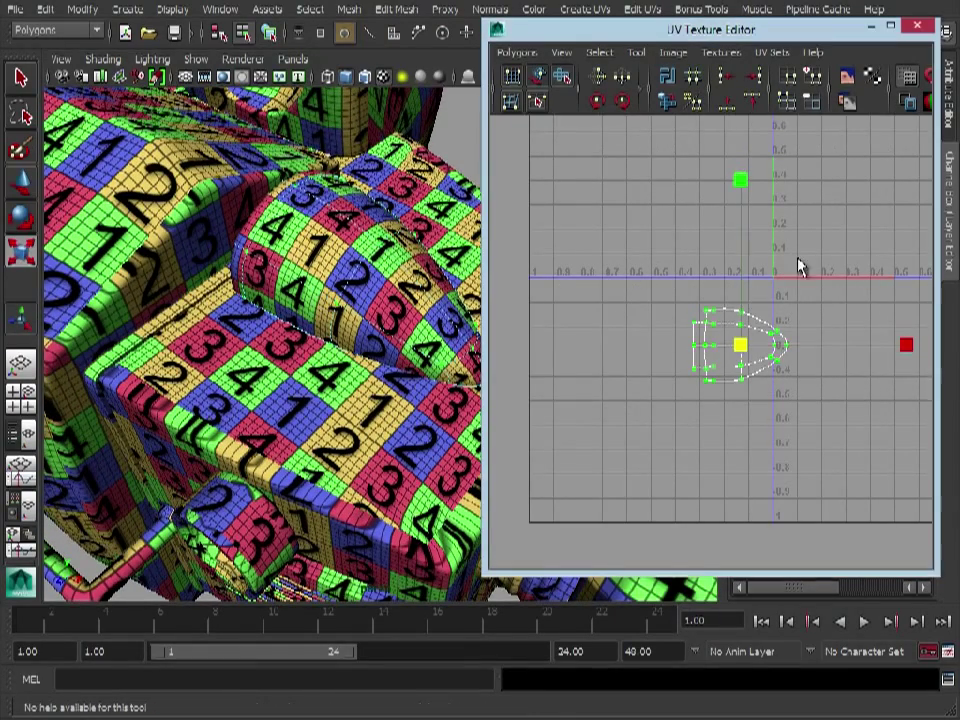
{"action": "middle_click_drag", "start_coordinate": [799, 256], "coordinate": [792, 255]}
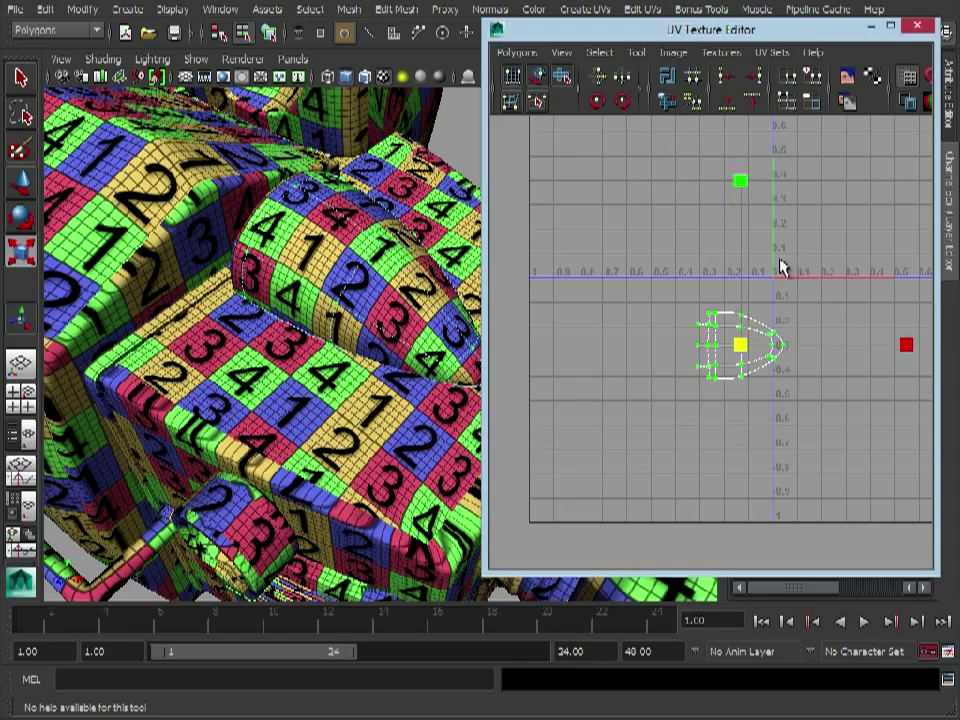
Select the round headlight in object mode and compare its checker size with the cover and body section around it.
{"action": "left_click_drag", "start_coordinate": [349, 300], "coordinate": [330, 290], "text": "alt"}
{"action": "right_click_drag", "start_coordinate": [330, 290], "coordinate": [339, 285], "text": "alt"}
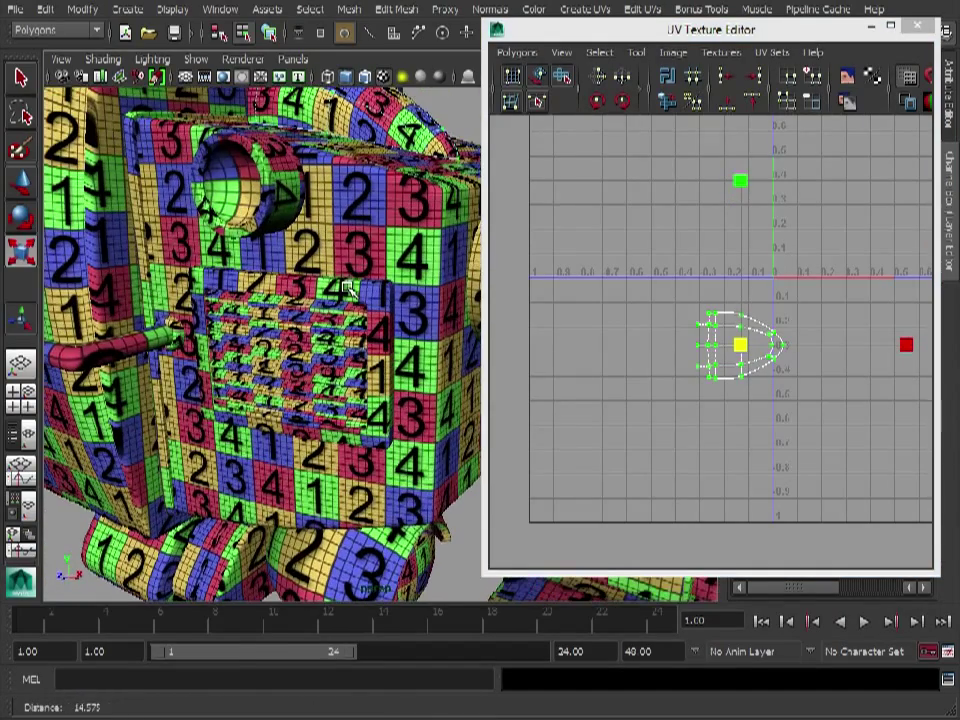
{"action": "left_click_drag", "start_coordinate": [381, 331], "coordinate": [367, 332], "text": "alt"}
{"action": "left_click", "coordinate": [286, 272]}
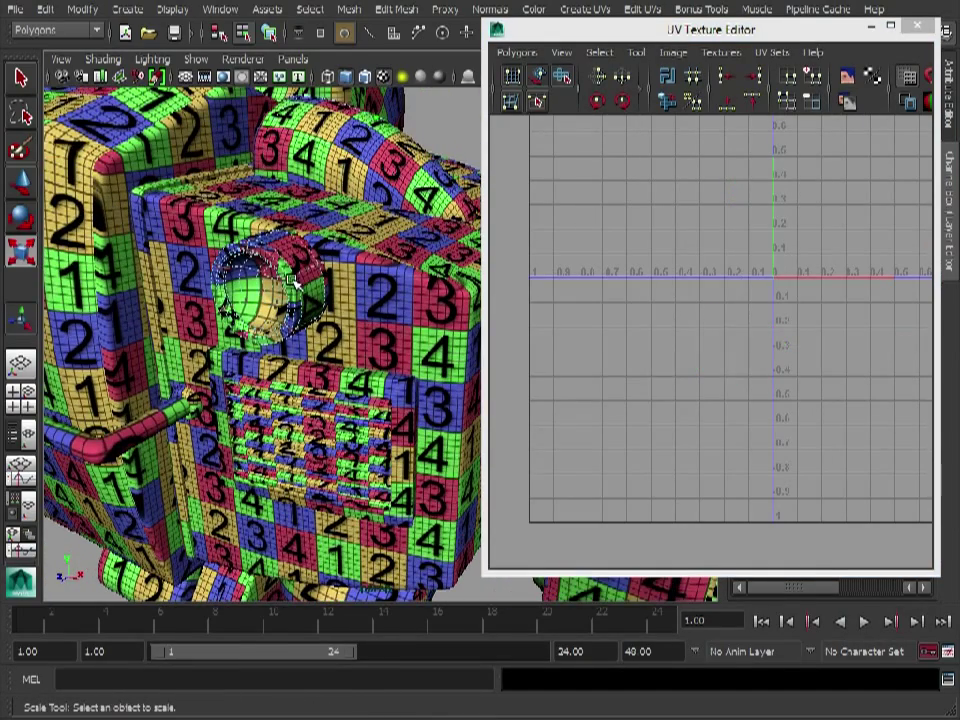
{"action": "right_click_drag", "start_coordinate": [270, 282], "coordinate": [328, 262]}
{"action": "left_click_drag", "start_coordinate": [326, 290], "coordinate": [329, 345], "text": "alt"}
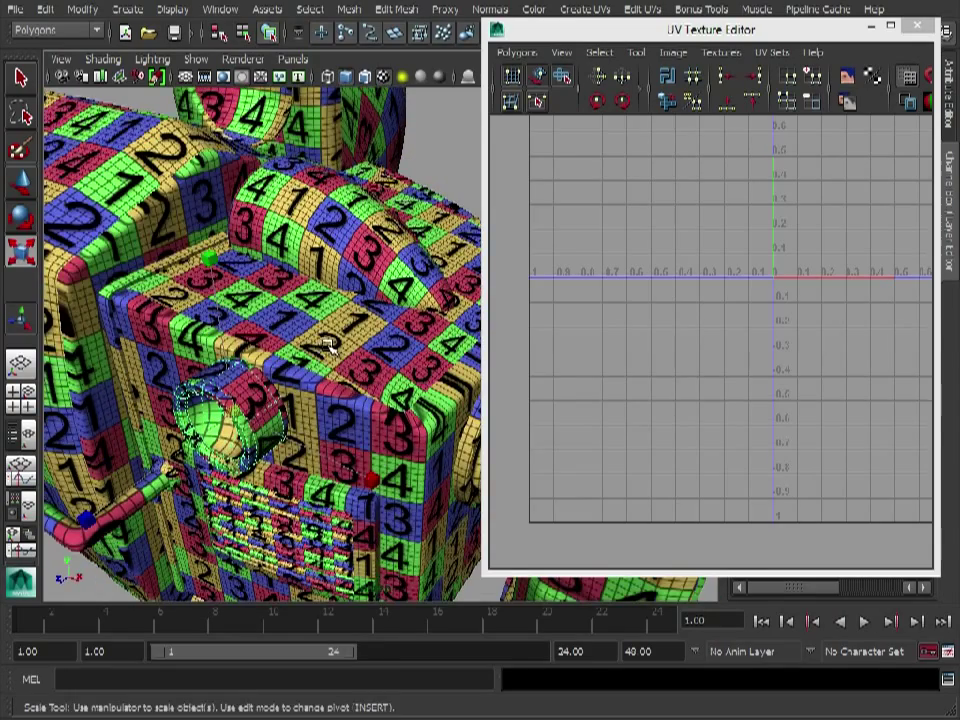
Select the boxy upper arm's main UV shells and scale them up to match the checker size of the body.
{"action": "left_click_drag", "start_coordinate": [466, 350], "coordinate": [225, 372], "text": "alt"}
{"action": "middle_click_drag", "start_coordinate": [225, 372], "coordinate": [274, 337], "text": "alt"}
{"action": "left_click_drag", "start_coordinate": [273, 338], "coordinate": [370, 345], "text": "alt"}
{"action": "middle_click_drag", "start_coordinate": [257, 340], "coordinate": [275, 346], "text": "alt"}
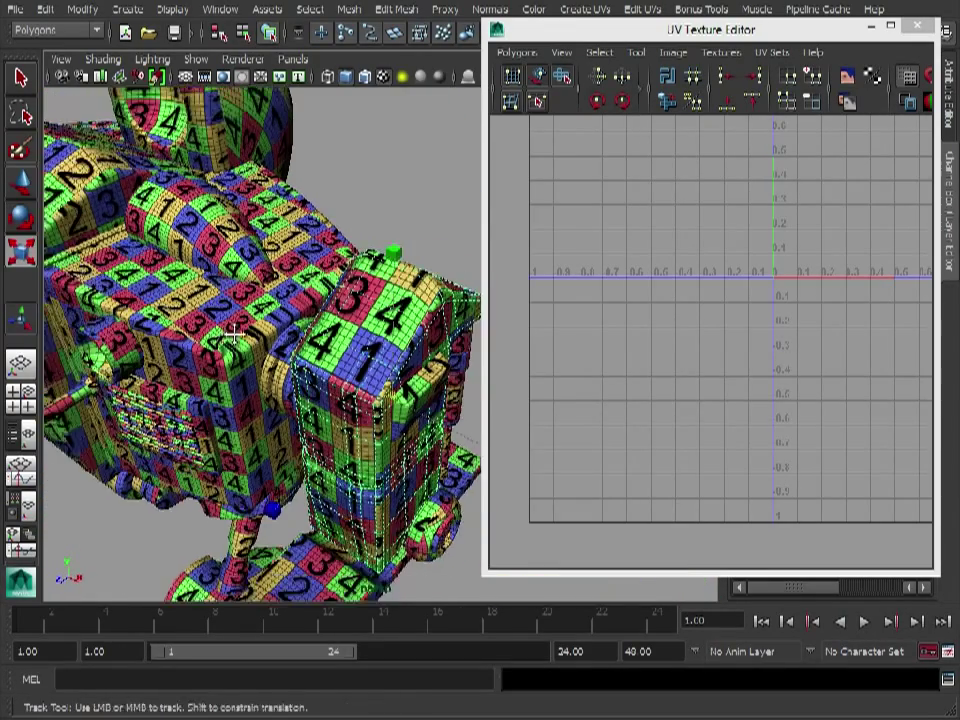
{"action": "right_click_drag", "start_coordinate": [275, 346], "coordinate": [400, 345], "text": "alt"}
{"action": "right_click_drag", "start_coordinate": [718, 337], "coordinate": [632, 330], "text": "alt"}
{"action": "middle_click_drag", "start_coordinate": [785, 305], "coordinate": [490, 362], "text": "alt"}
{"action": "right_click_drag", "start_coordinate": [490, 362], "coordinate": [598, 373], "text": "alt"}
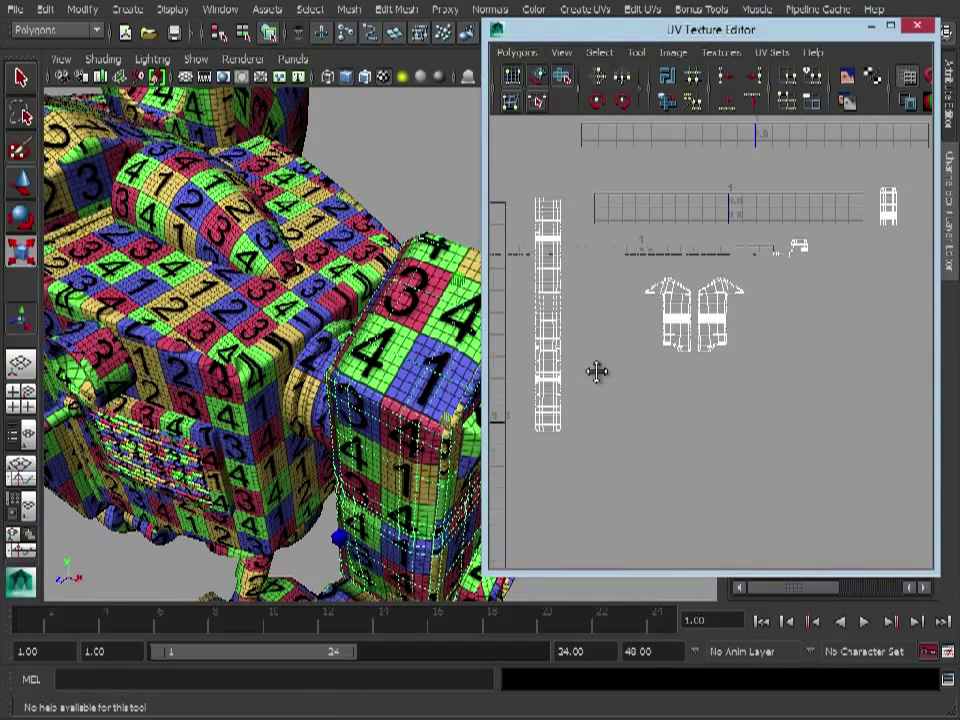
{"action": "middle_click_drag", "start_coordinate": [598, 373], "coordinate": [652, 384], "text": "alt"}
{"action": "right_click_drag", "start_coordinate": [586, 316], "coordinate": [650, 316]}
{"action": "left_click_drag", "start_coordinate": [550, 150], "coordinate": [855, 475]}
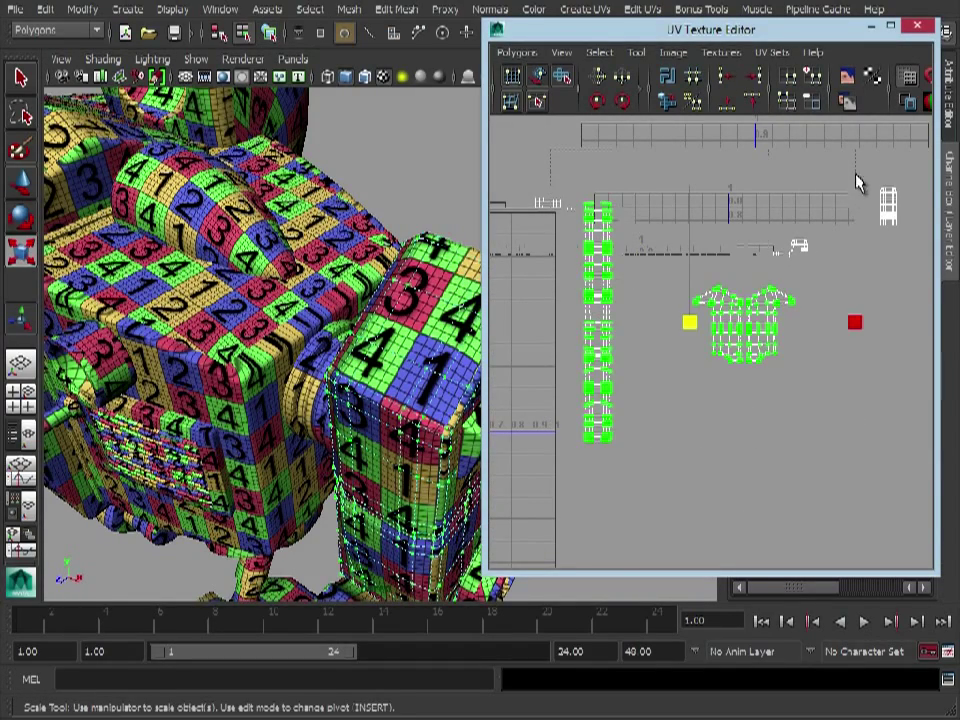
{"action": "middle_click_drag", "start_coordinate": [857, 183], "coordinate": [884, 165]}
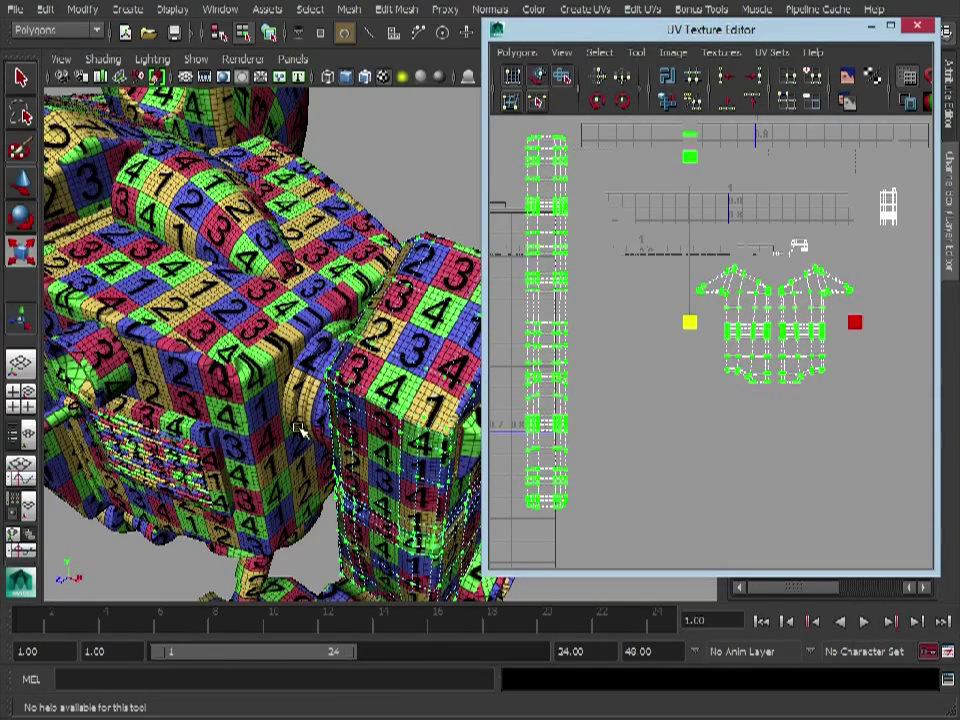
Scale up the round headlight's UV shells until its checker fits the body section, and return to object mode with nothing selected.
{"action": "left_click_drag", "start_coordinate": [342, 372], "coordinate": [279, 404], "text": "alt"}
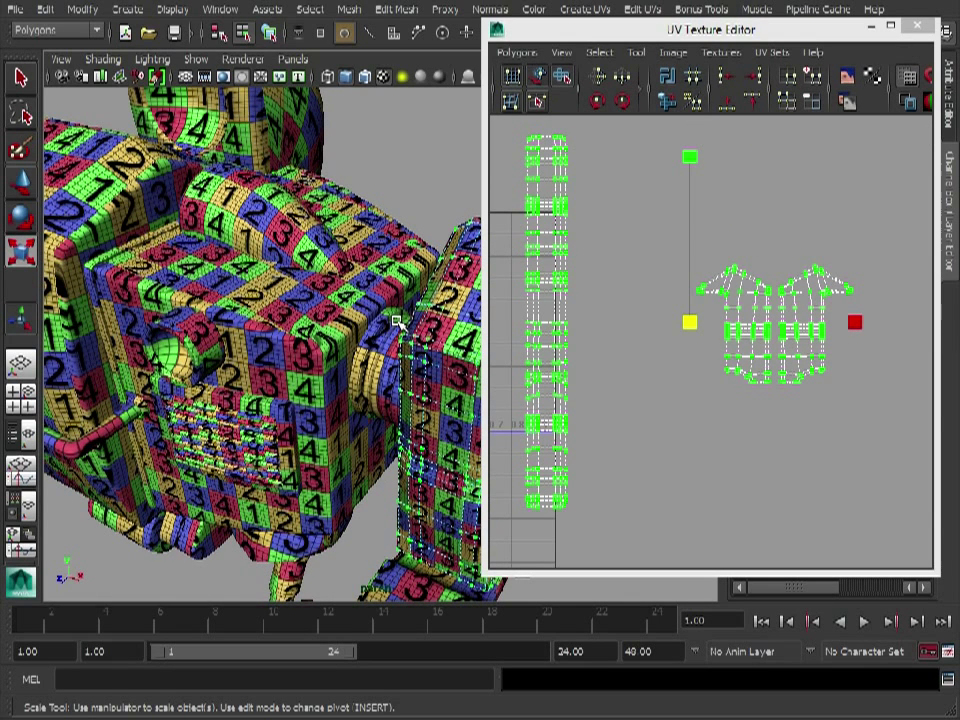
{"action": "left_click", "coordinate": [182, 343]}
{"action": "right_click_drag", "start_coordinate": [182, 343], "coordinate": [245, 345]}
{"action": "right_click_drag", "start_coordinate": [831, 424], "coordinate": [536, 318], "text": "alt"}
{"action": "middle_click_drag", "start_coordinate": [606, 334], "coordinate": [776, 337], "text": "alt"}
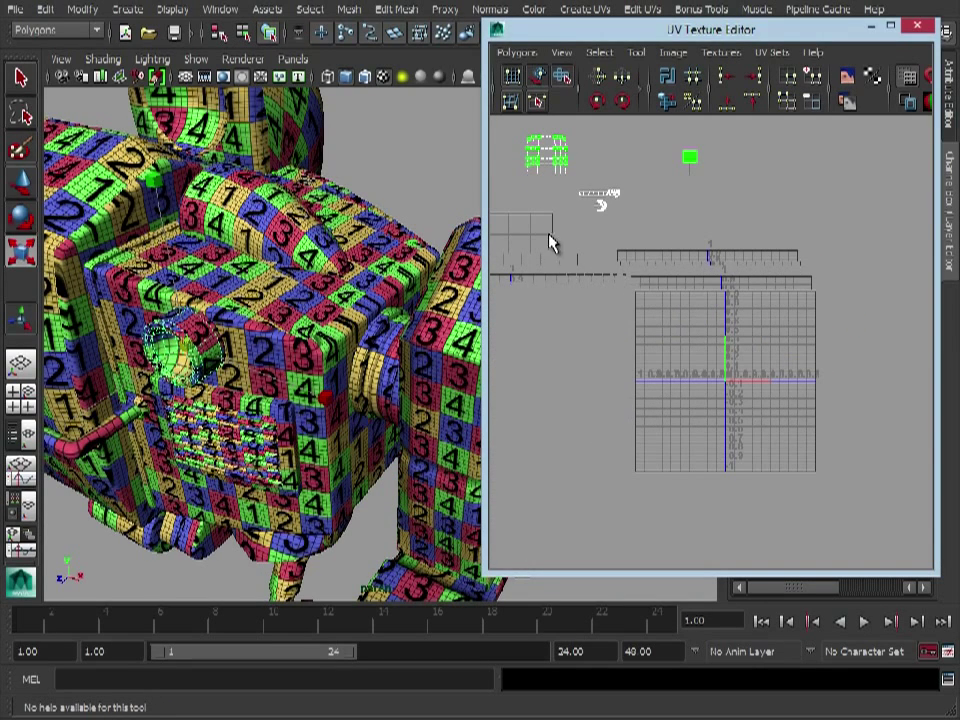
{"action": "left_click_drag", "start_coordinate": [570, 186], "coordinate": [680, 264]}
{"action": "key", "text": "r"}
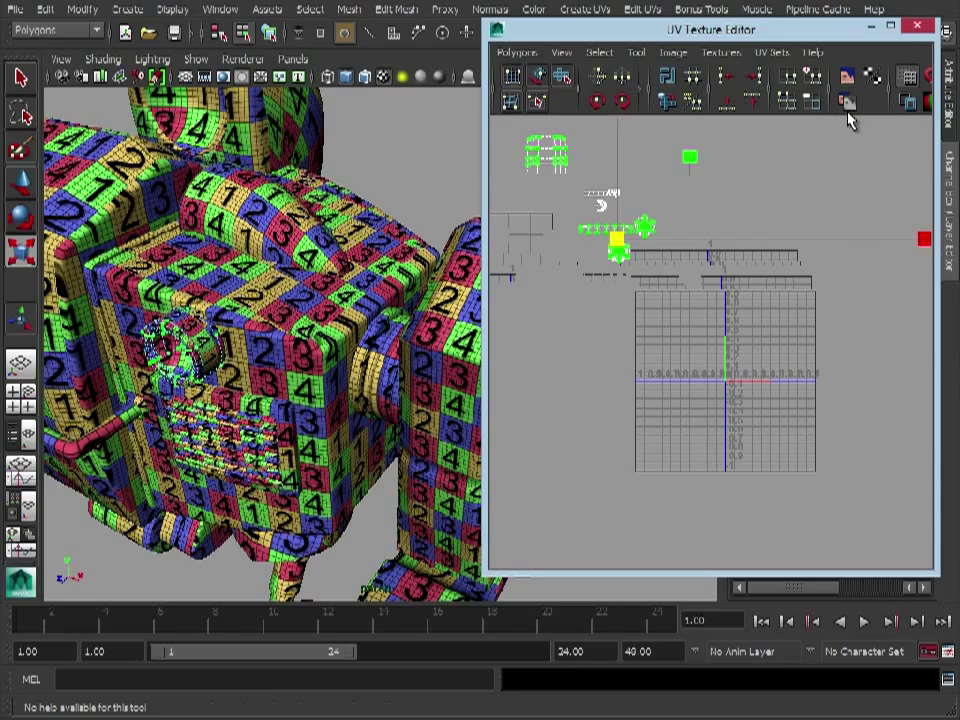
{"action": "right_click_drag", "start_coordinate": [180, 333], "coordinate": [257, 309]}
{"action": "left_click", "coordinate": [439, 128]}
Select the headlight, compare its checker with the body section and the whole loader, and clear the selection.
{"action": "middle_click_drag", "start_coordinate": [278, 325], "coordinate": [335, 340], "text": "alt"}
{"action": "right_click_drag", "start_coordinate": [335, 340], "coordinate": [375, 371], "text": "alt"}
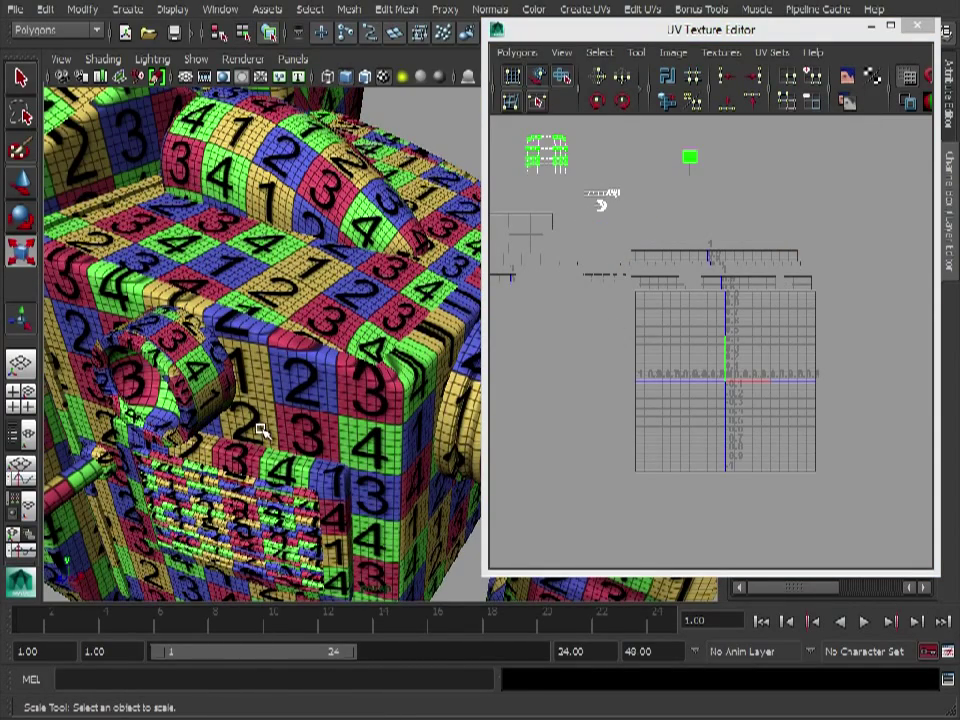
{"action": "left_click", "coordinate": [183, 374]}
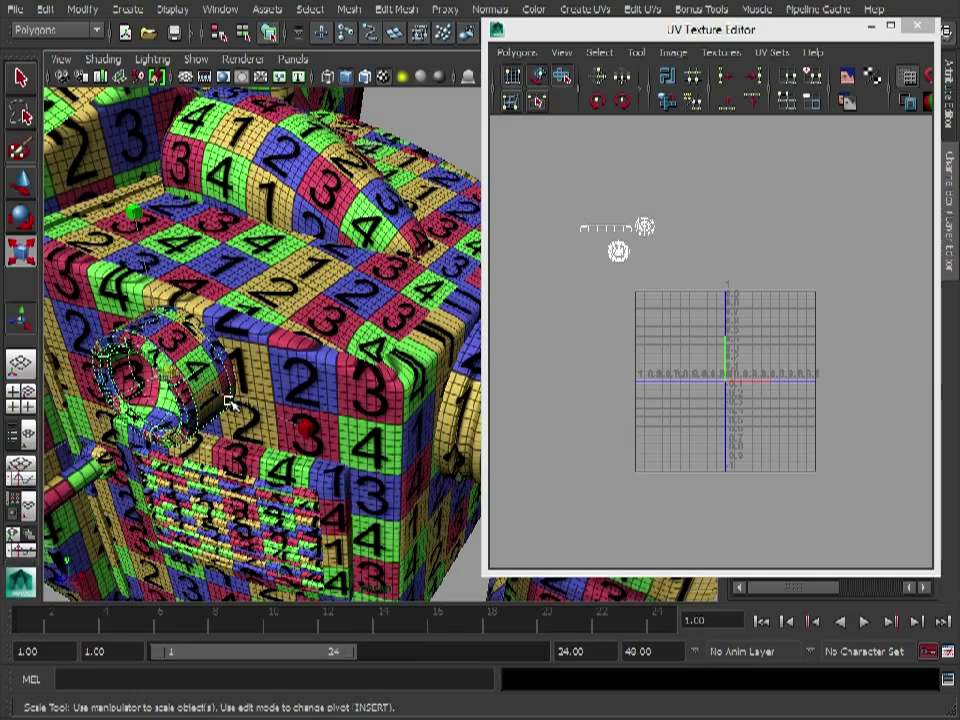
{"action": "left_click_drag", "start_coordinate": [375, 432], "coordinate": [403, 392], "text": "alt"}
{"action": "right_click_drag", "start_coordinate": [403, 392], "coordinate": [270, 350], "text": "alt"}
{"action": "middle_click_drag", "start_coordinate": [270, 350], "coordinate": [298, 355], "text": "alt"}
{"action": "right_click_drag", "start_coordinate": [298, 355], "coordinate": [205, 320], "text": "alt"}
{"action": "middle_click_drag", "start_coordinate": [225, 360], "coordinate": [227, 343], "text": "alt"}
{"action": "right_click_drag", "start_coordinate": [227, 343], "coordinate": [248, 360], "text": "alt"}
{"action": "left_click", "coordinate": [268, 422]}
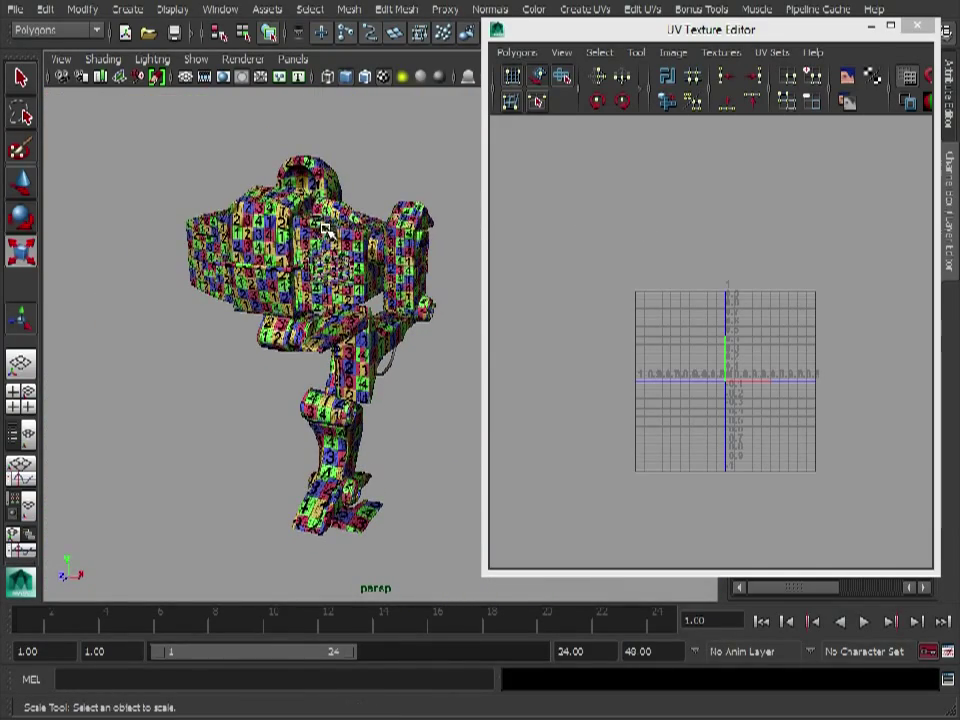
Examine the checker size on the loader's body, arm and leg parts from several angles and distances.
{"action": "right_click_drag", "start_coordinate": [189, 317], "coordinate": [162, 229], "text": "alt"}
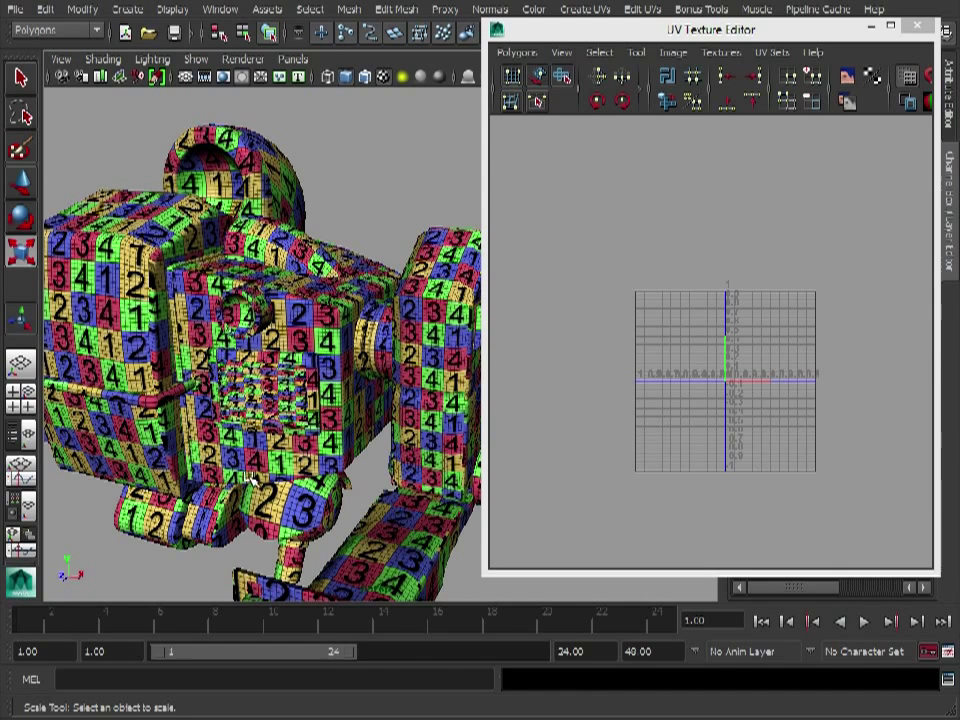
{"action": "scroll", "coordinate": [287, 466], "scroll_direction": "down", "scroll_amount": 4}
{"action": "left_click_drag", "start_coordinate": [285, 463], "coordinate": [362, 458], "text": "alt"}
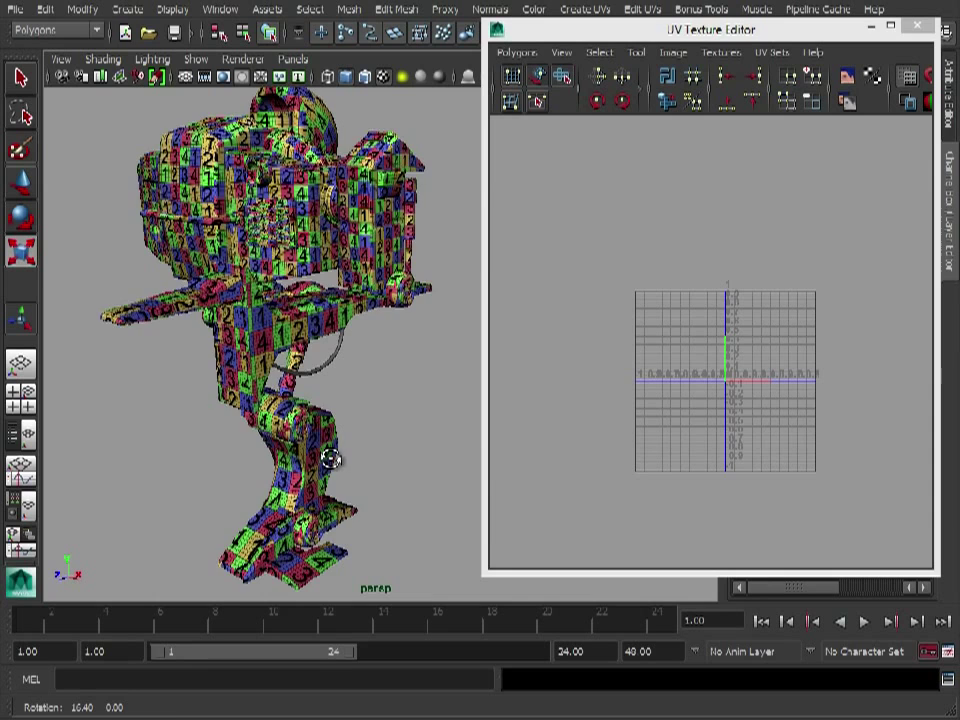
{"action": "left_click_drag", "start_coordinate": [330, 459], "coordinate": [345, 456], "text": "alt"}
{"action": "right_click_drag", "start_coordinate": [345, 456], "coordinate": [302, 439], "text": "alt"}
{"action": "left_click_drag", "start_coordinate": [302, 439], "coordinate": [354, 435], "text": "alt"}
{"action": "right_click_drag", "start_coordinate": [354, 435], "coordinate": [339, 424], "text": "alt"}
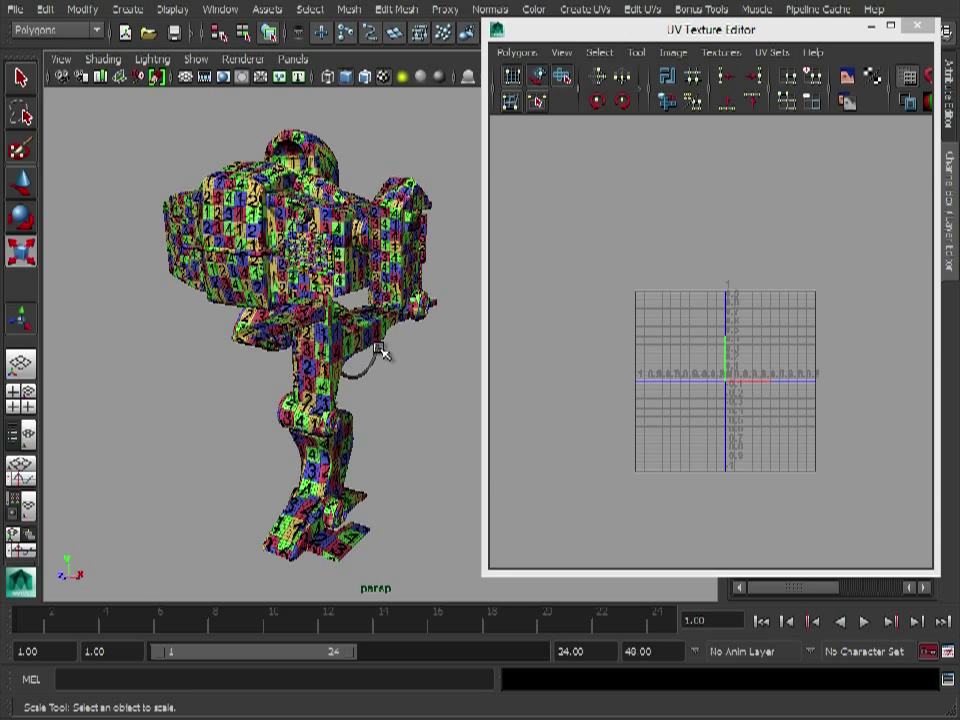
{"action": "left_click_drag", "start_coordinate": [304, 253], "coordinate": [300, 293], "text": "alt"}
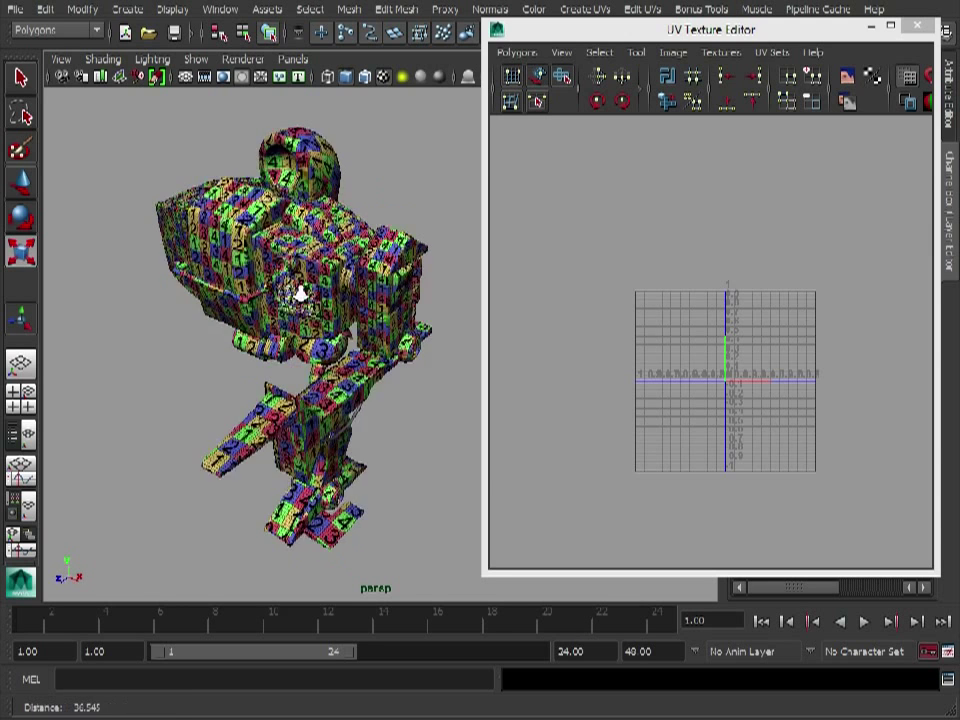
{"action": "right_click_drag", "start_coordinate": [300, 293], "coordinate": [418, 291], "text": "alt"}
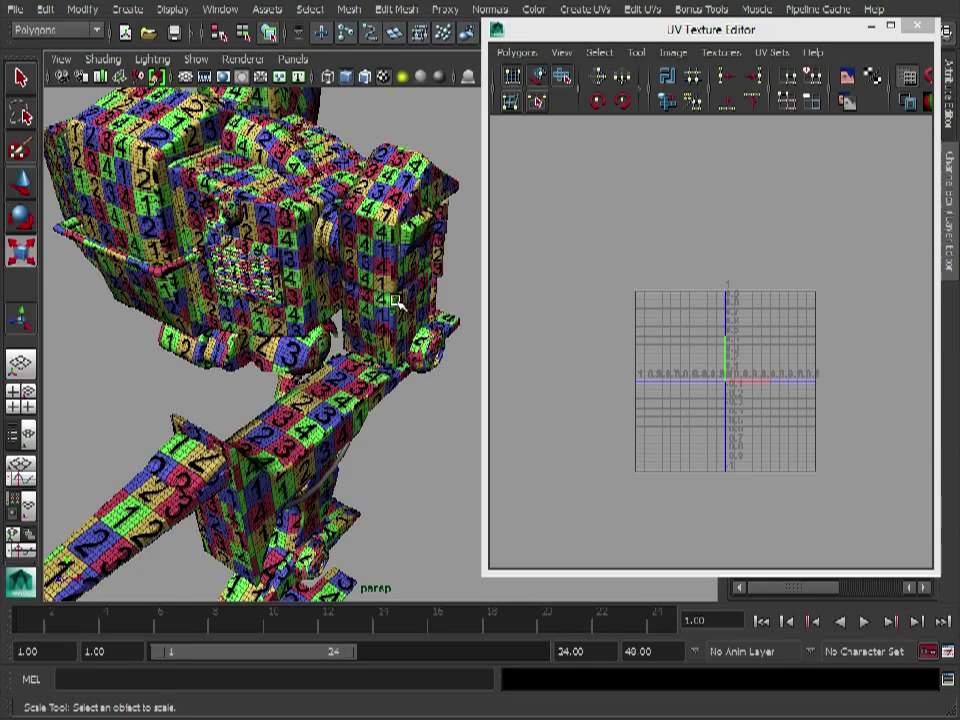
{"action": "right_click_drag", "start_coordinate": [300, 228], "coordinate": [287, 330], "text": "alt"}
{"action": "left_click_drag", "start_coordinate": [287, 330], "coordinate": [301, 347], "text": "alt"}
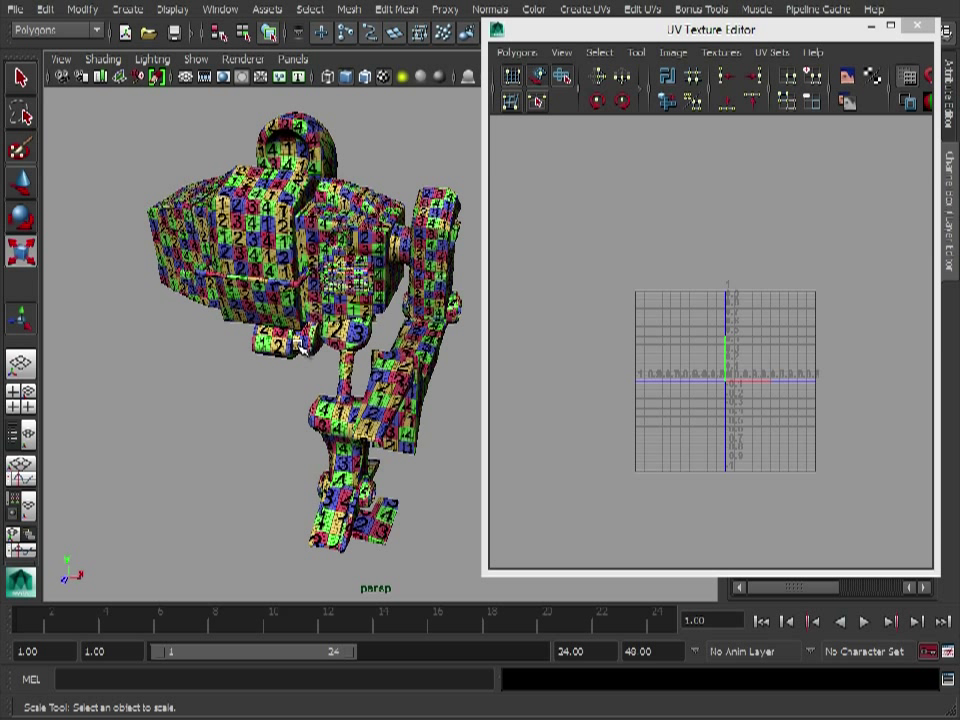
{"action": "left_click_drag", "start_coordinate": [222, 238], "coordinate": [238, 178], "text": "alt"}
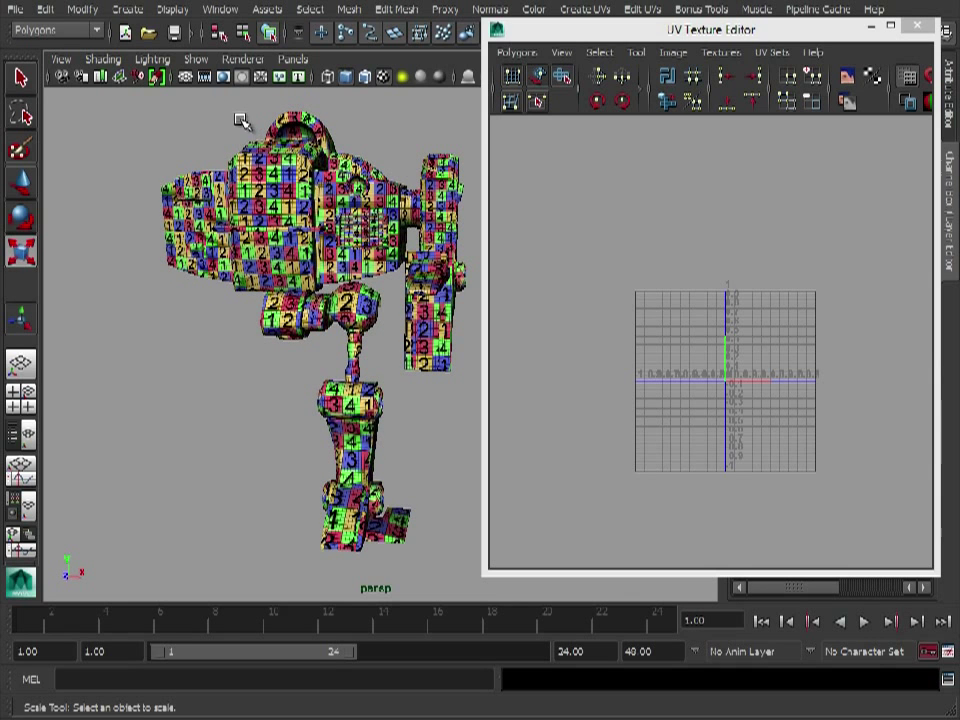
Select the waist, step up the hierarchy to the whole loader to view all its UV shells, and clear the selection.
{"action": "left_click", "coordinate": [290, 300]}
{"action": "key", "text": "Up"}
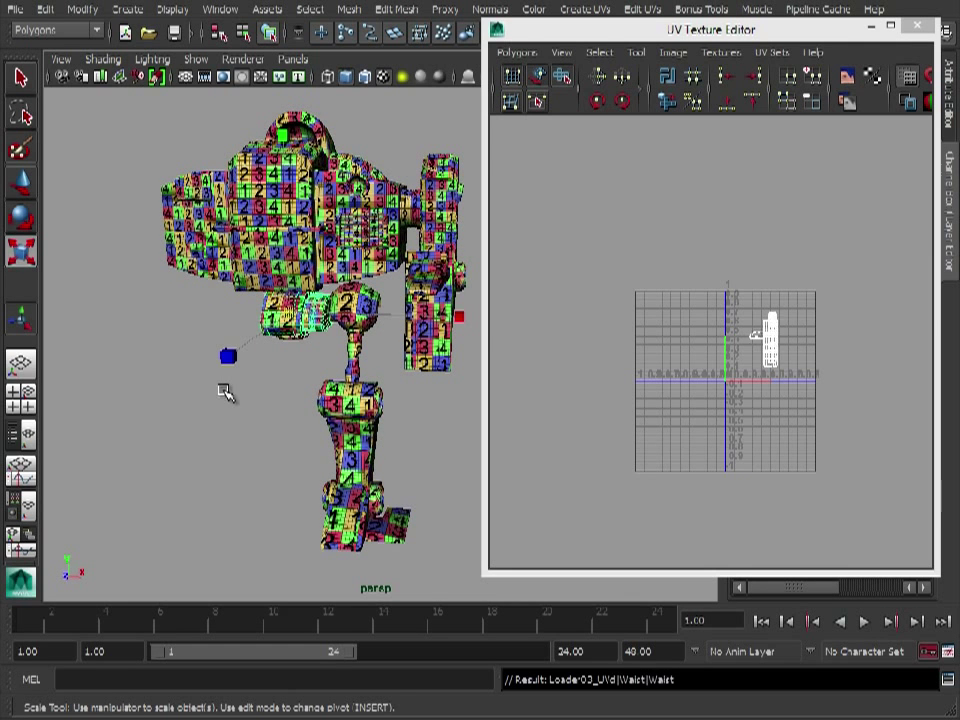
{"action": "key", "text": "Up"}
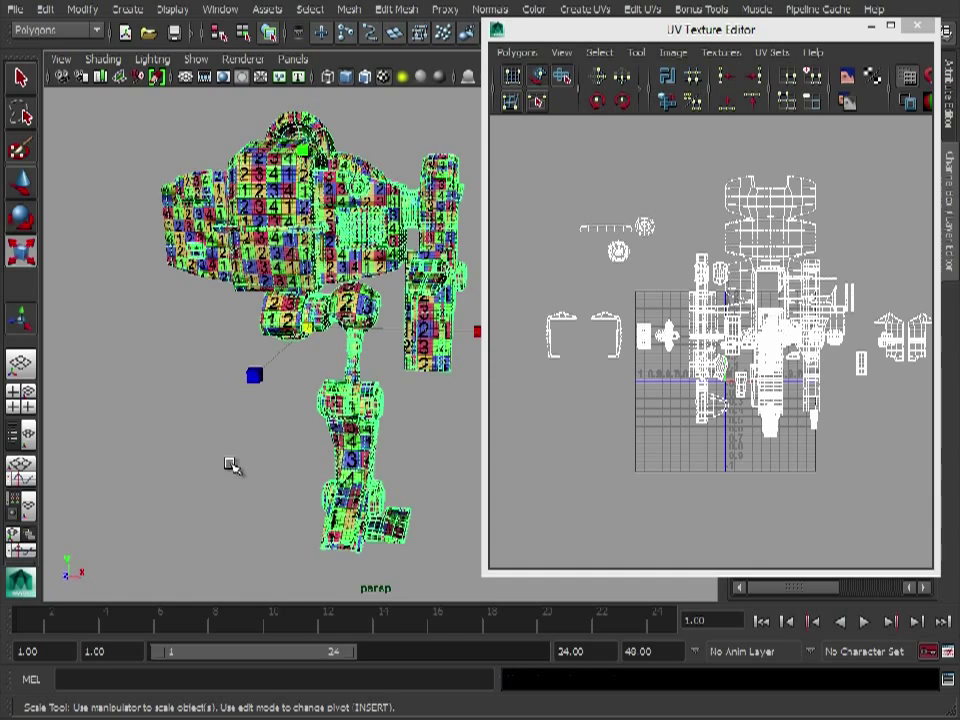
{"action": "left_click", "coordinate": [230, 463]}
Select the torso parts together, followed by the arm and leg parts, to compare the two sets of UV shells.
{"action": "left_click_drag", "start_coordinate": [152, 106], "coordinate": [400, 265]}
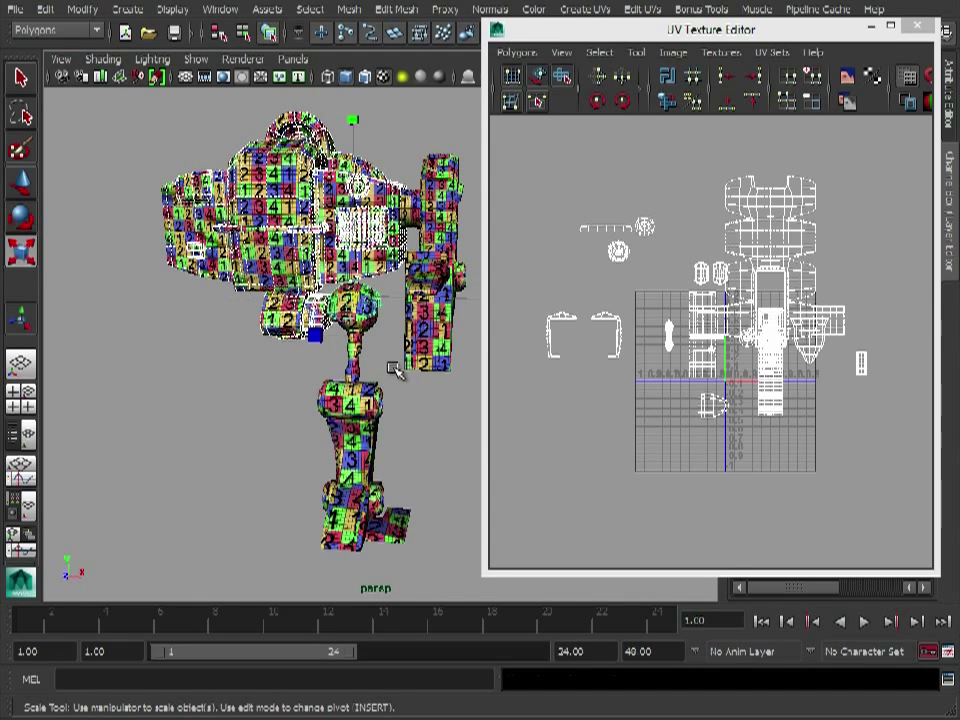
{"action": "left_click_drag", "start_coordinate": [240, 265], "coordinate": [140, 360], "text": "alt"}
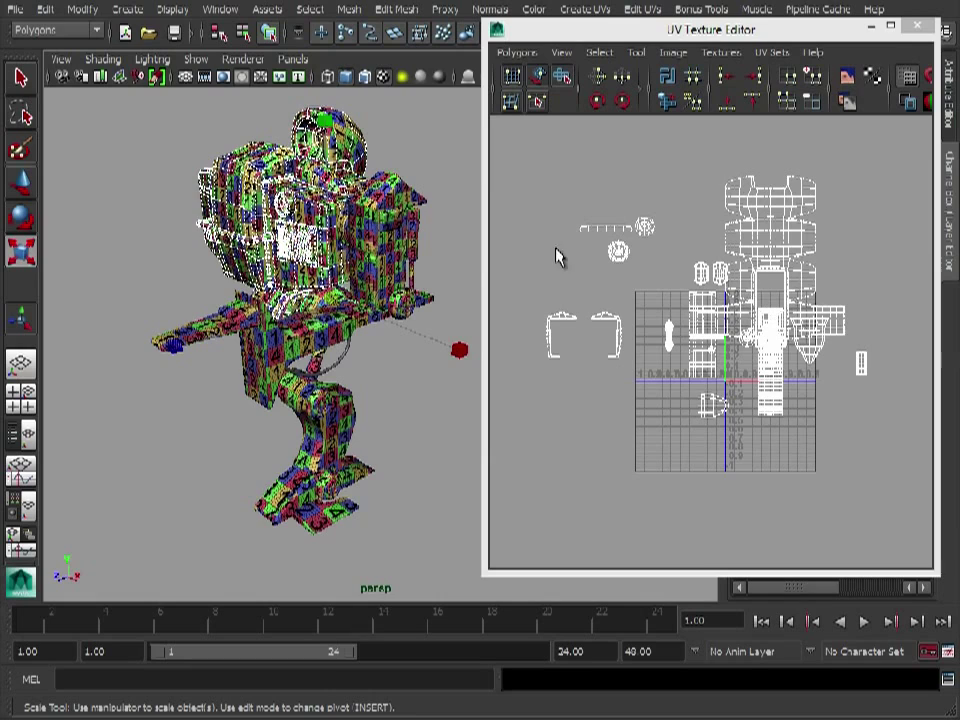
{"action": "left_click_drag", "start_coordinate": [190, 280], "coordinate": [372, 358], "text": "alt"}
{"action": "middle_click_drag", "start_coordinate": [372, 358], "coordinate": [348, 343], "text": "alt"}
{"action": "left_click_drag", "start_coordinate": [417, 532], "coordinate": [277, 332]}
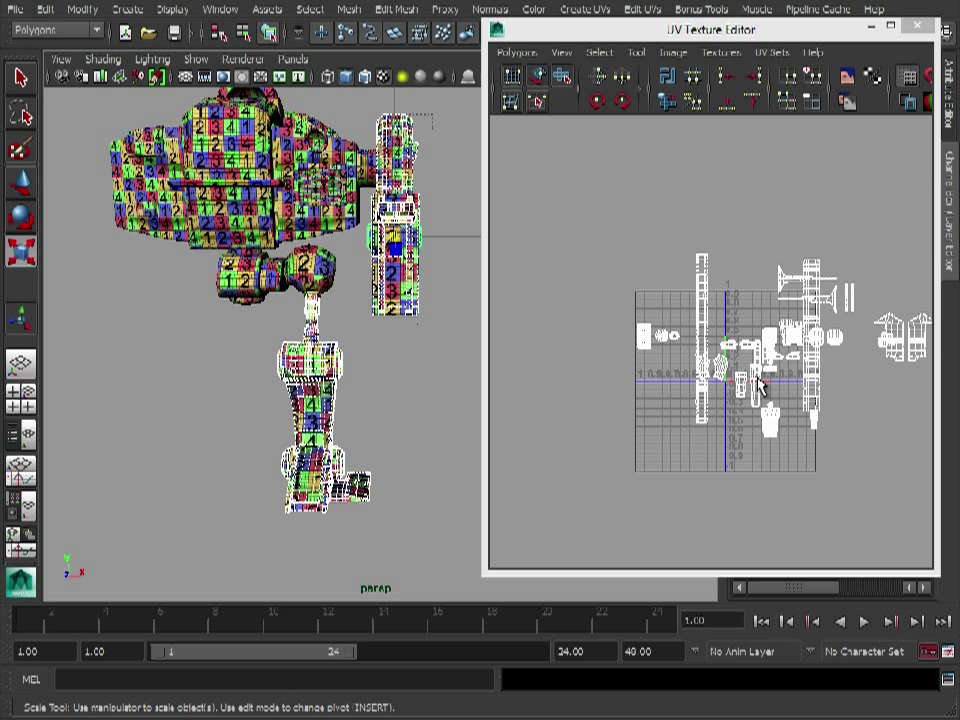
Select the large middle body section to view its UV shells, and clear the selection.
{"action": "middle_click_drag", "start_coordinate": [345, 202], "coordinate": [381, 302], "text": "alt"}
{"action": "left_click", "coordinate": [226, 232]}
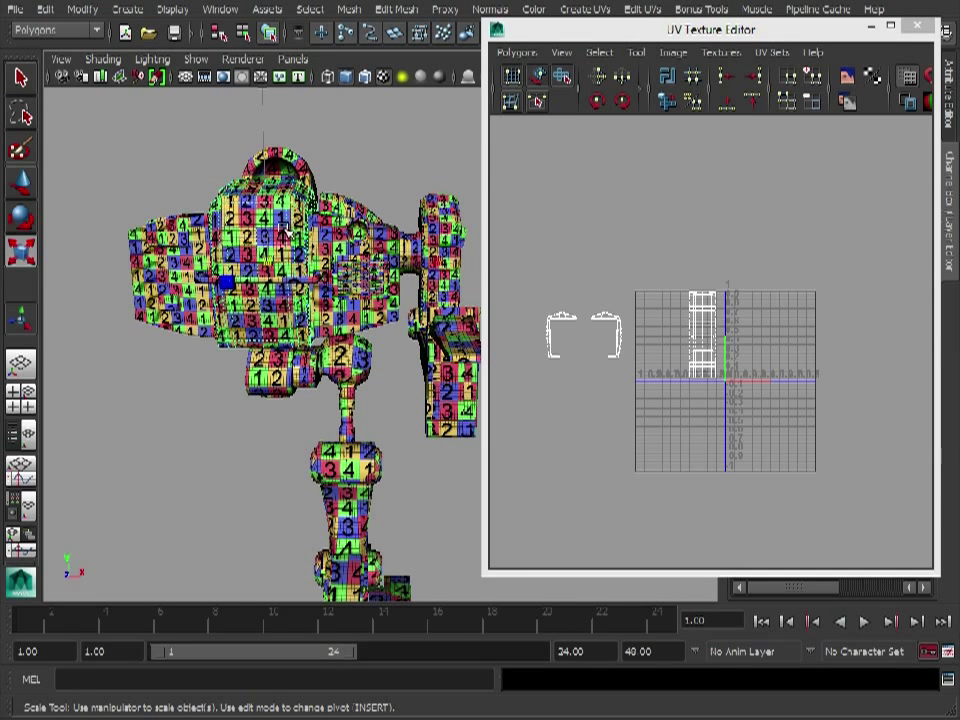
{"action": "left_click_drag", "start_coordinate": [345, 342], "coordinate": [390, 377], "text": "alt"}
{"action": "left_click", "coordinate": [419, 412]}
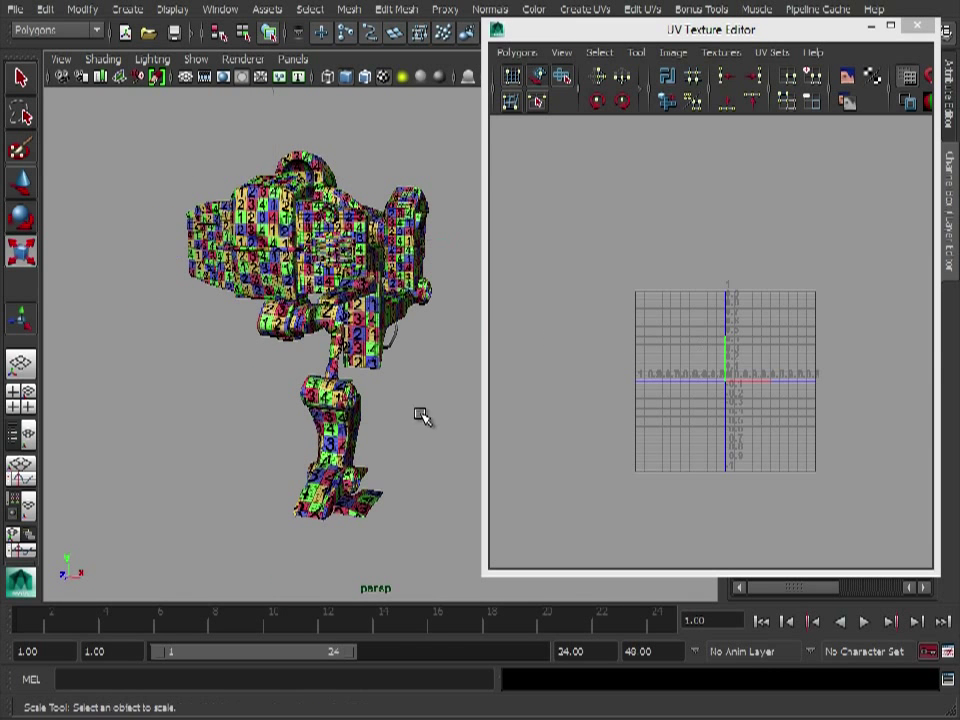
Minimize the UV Texture Editor, hide the Loader_UVd layer and show the Loader_Layout layer.
{"action": "left_click", "coordinate": [872, 27]}
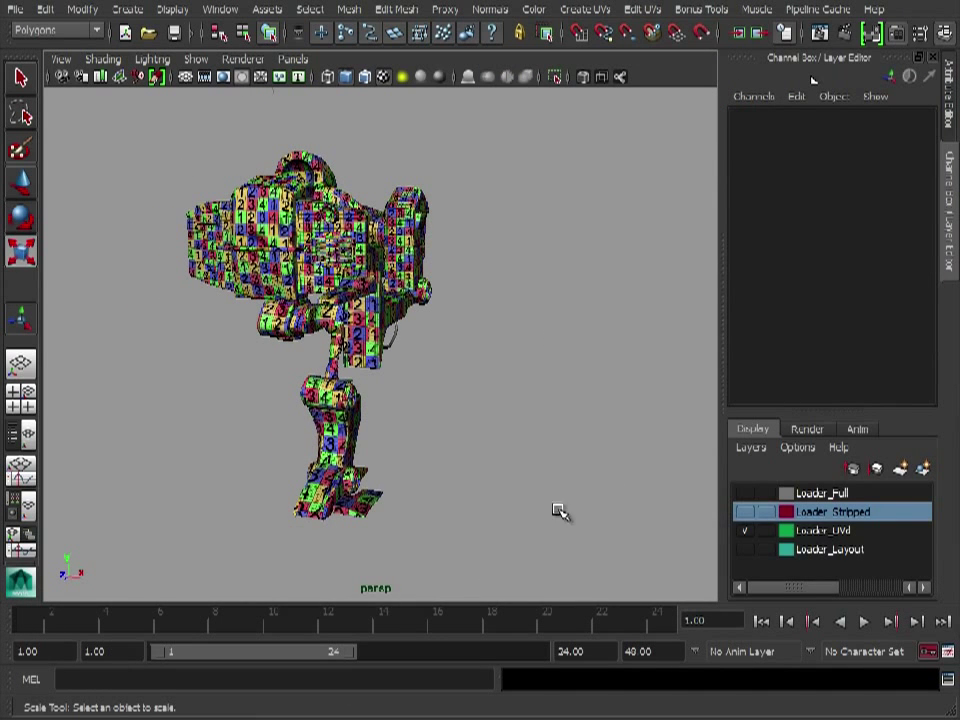
{"action": "left_click", "coordinate": [745, 531]}
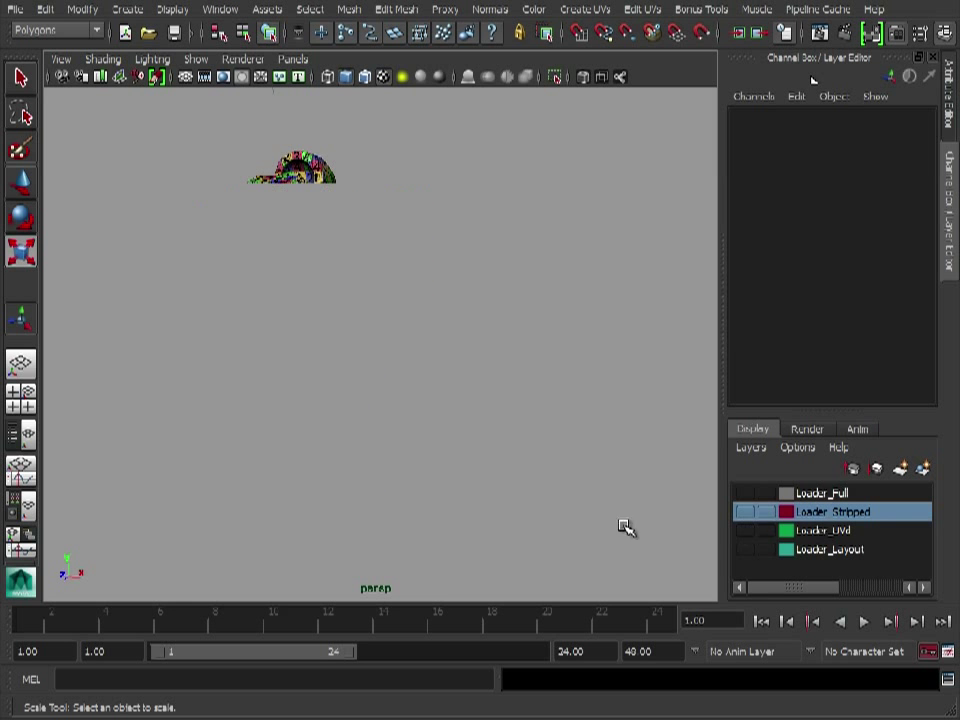
{"action": "left_click", "coordinate": [745, 550]}
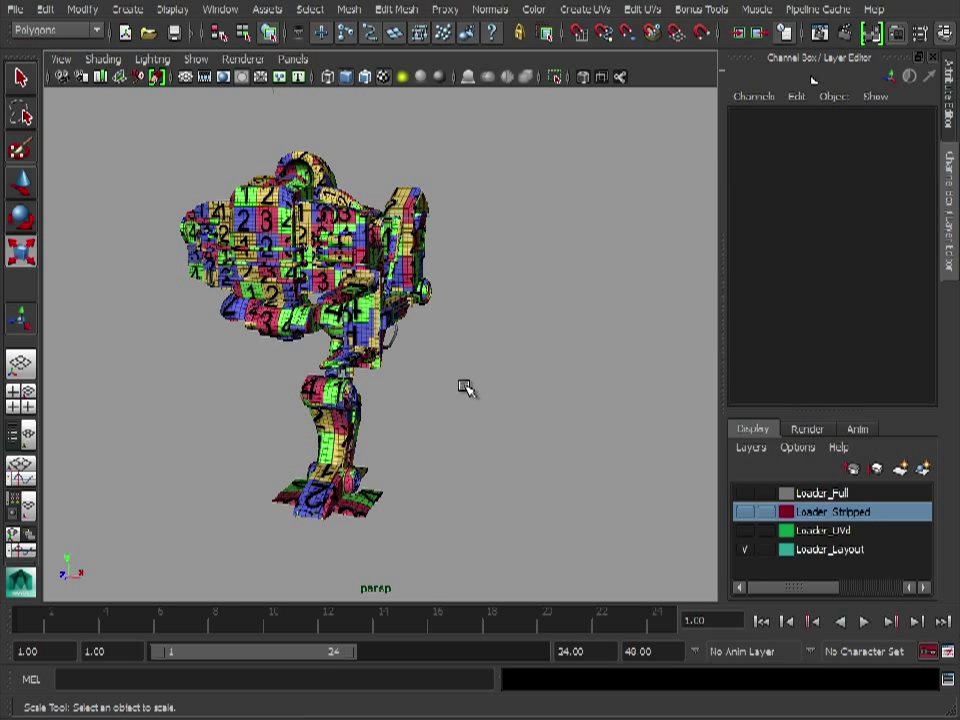
Restore the UV Texture Editor and select the layout loader's middle body section and its Torso group to view their UVs.
{"action": "left_click_drag", "start_coordinate": [465, 388], "coordinate": [529, 381], "text": "alt"}
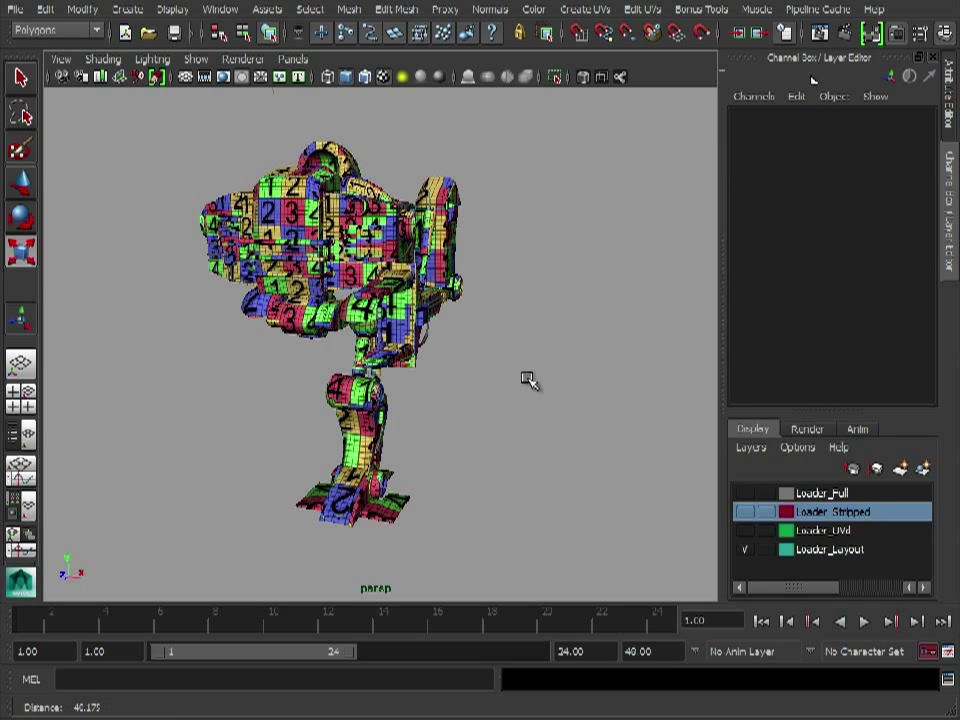
{"action": "left_click", "coordinate": [58, 632]}
{"action": "left_click", "coordinate": [286, 209]}
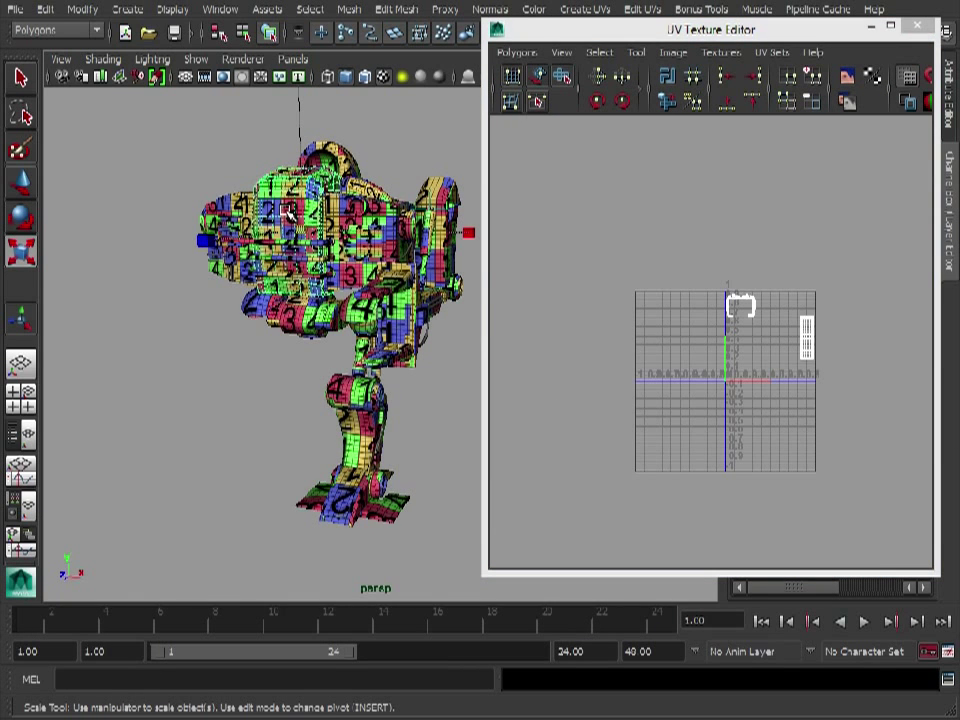
{"action": "left_click", "coordinate": [290, 212]}
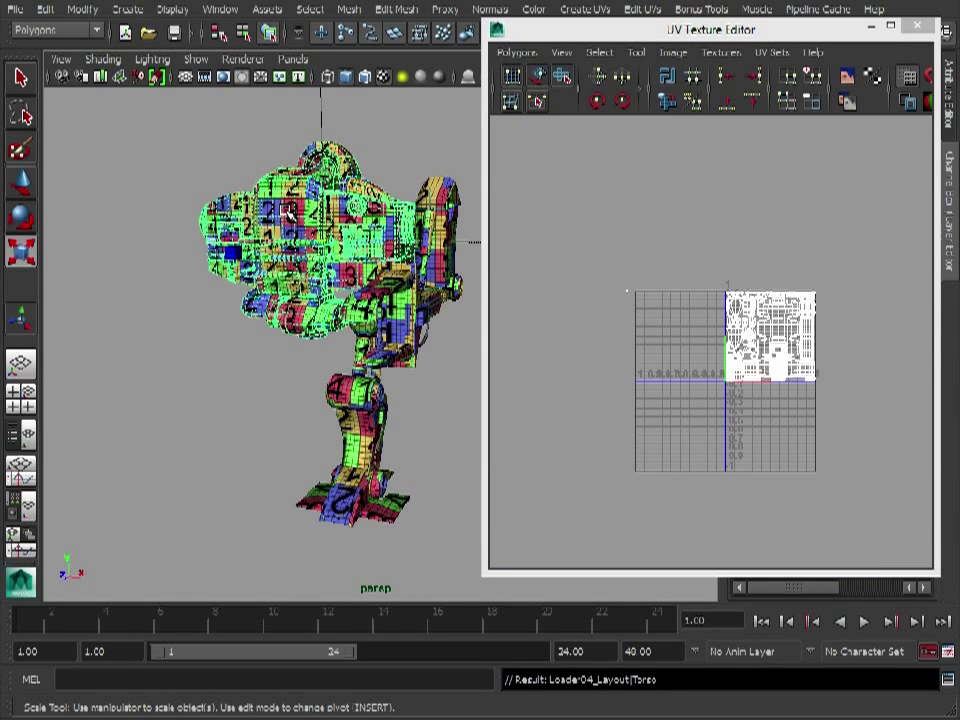
Examine the Torso group's UV shells up close in the UV Texture Editor and the matching checkered body in the viewport.
{"action": "middle_click_drag", "start_coordinate": [248, 325], "coordinate": [246, 377], "text": "alt"}
{"action": "right_click_drag", "start_coordinate": [246, 377], "coordinate": [318, 382], "text": "alt"}
{"action": "right_click_drag", "start_coordinate": [715, 402], "coordinate": [800, 385], "text": "alt"}
{"action": "middle_click_drag", "start_coordinate": [800, 385], "coordinate": [687, 373], "text": "alt"}
{"action": "middle_click_drag", "start_coordinate": [579, 364], "coordinate": [727, 390], "text": "alt"}
{"action": "right_click_drag", "start_coordinate": [727, 390], "coordinate": [770, 375], "text": "alt"}
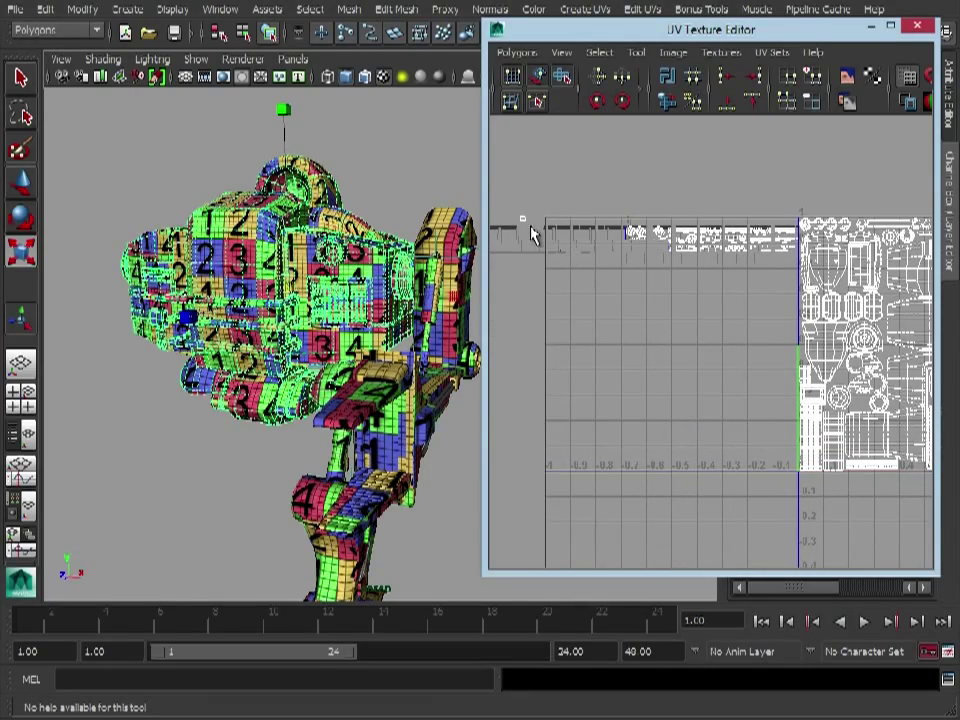
{"action": "middle_click_drag", "start_coordinate": [680, 335], "coordinate": [655, 331], "text": "alt"}
Select the thin curved cable running across the torso to check where its UVs lie.
{"action": "left_click_drag", "start_coordinate": [365, 320], "coordinate": [115, 332], "text": "alt"}
{"action": "right_click_drag", "start_coordinate": [115, 332], "coordinate": [330, 318], "text": "alt"}
{"action": "left_click", "coordinate": [410, 268]}
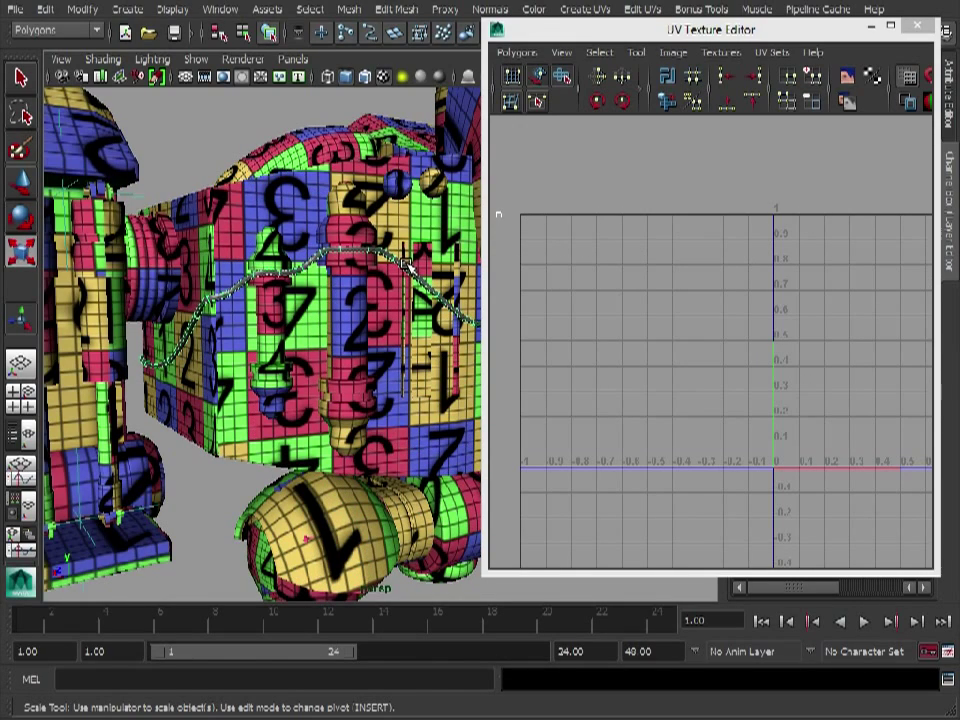
Select the middle body section, extend the selection to its parent Torso group, and inspect the complete torso UV layout.
{"action": "right_click_drag", "start_coordinate": [195, 392], "coordinate": [215, 375], "text": "alt"}
{"action": "left_click_drag", "start_coordinate": [215, 375], "coordinate": [315, 262], "text": "alt"}
{"action": "left_click", "coordinate": [289, 198]}
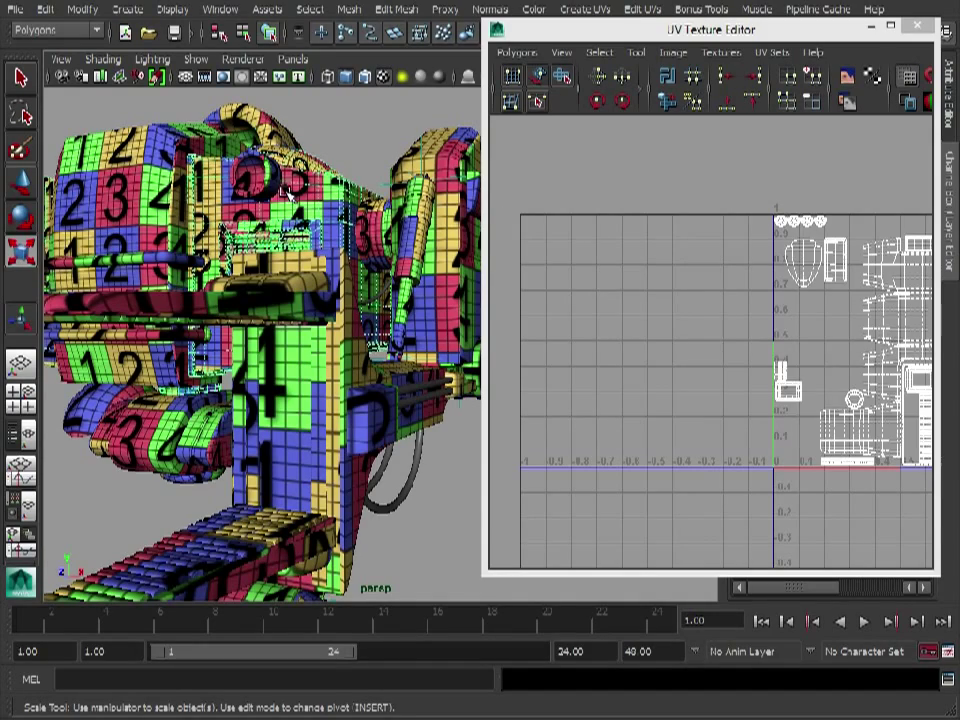
{"action": "key", "text": "Up"}
{"action": "right_click_drag", "start_coordinate": [776, 380], "coordinate": [692, 360], "text": "alt"}
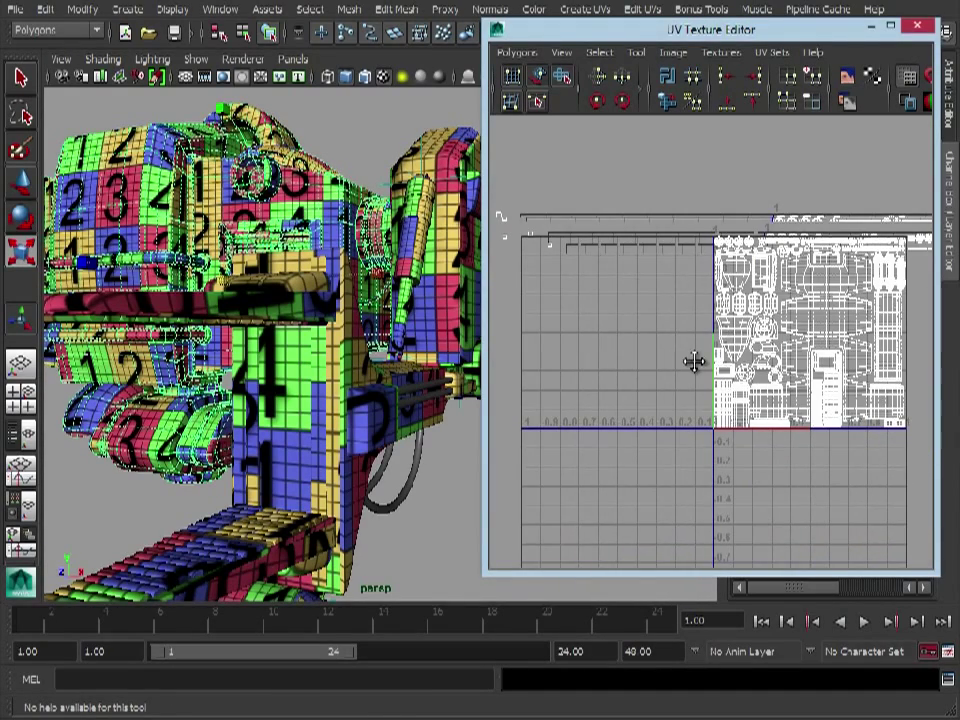
{"action": "right_click_drag", "start_coordinate": [350, 270], "coordinate": [316, 290], "text": "alt"}
{"action": "middle_click_drag", "start_coordinate": [316, 290], "coordinate": [301, 232], "text": "alt"}
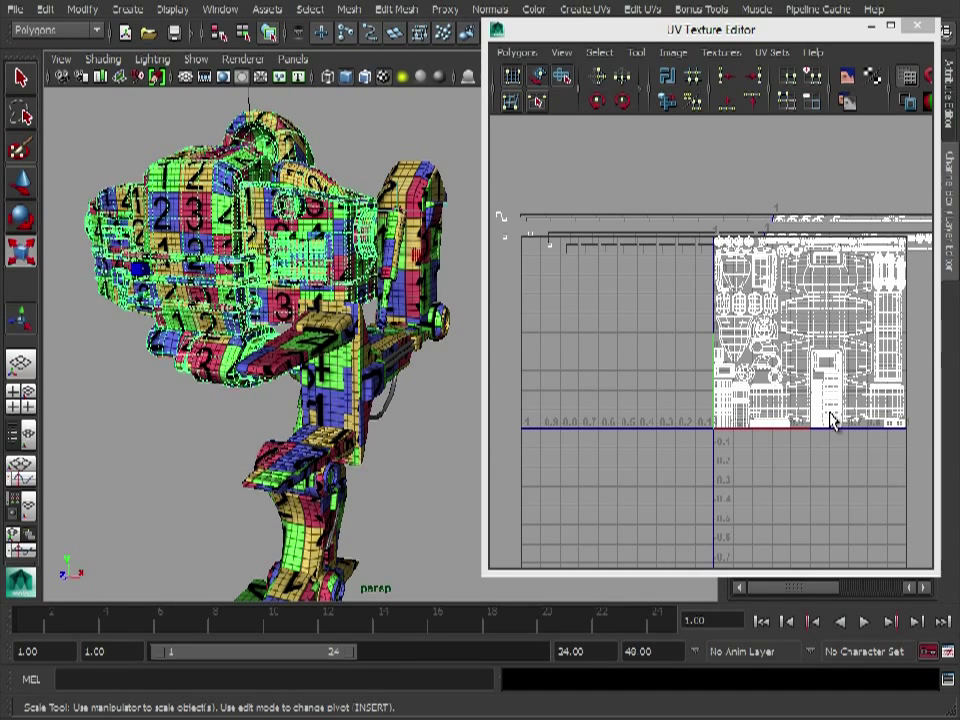
{"action": "middle_click_drag", "start_coordinate": [693, 401], "coordinate": [615, 386], "text": "alt"}
{"action": "right_click_drag", "start_coordinate": [615, 386], "coordinate": [763, 388], "text": "alt"}
{"action": "middle_click_drag", "start_coordinate": [763, 388], "coordinate": [740, 411], "text": "alt"}
{"action": "right_click_drag", "start_coordinate": [740, 412], "coordinate": [791, 411], "text": "alt"}
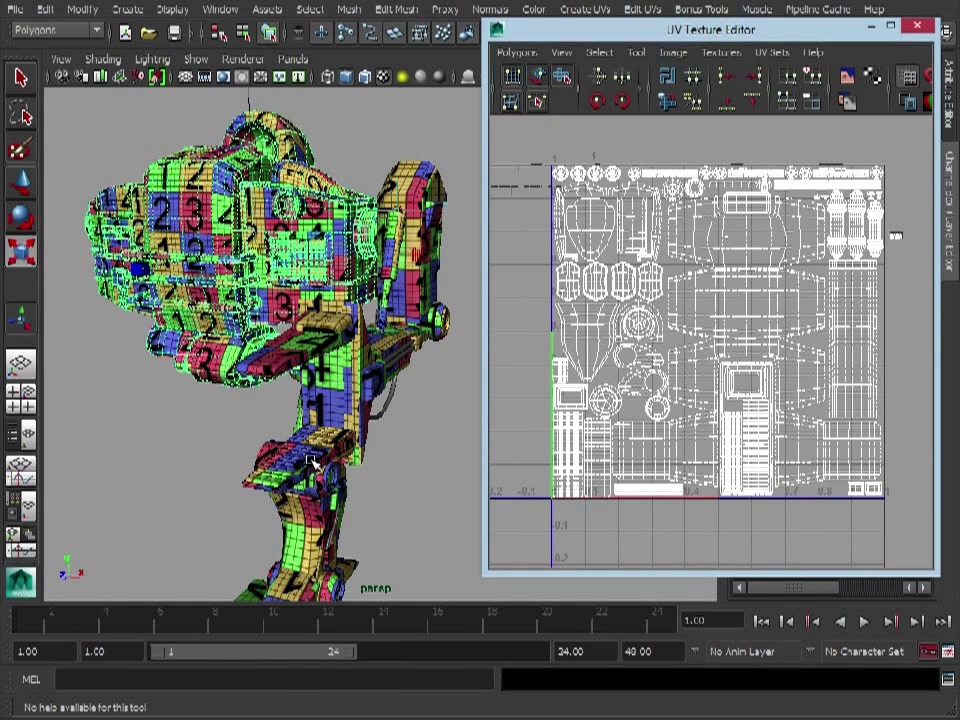
Select the lower leg, extend the selection to its parent Left_Limbs group, and view the arm and leg UV shells.
{"action": "right_click_drag", "start_coordinate": [313, 456], "coordinate": [281, 452], "text": "alt"}
{"action": "middle_click_drag", "start_coordinate": [281, 452], "coordinate": [244, 435], "text": "alt"}
{"action": "left_click", "coordinate": [375, 438]}
{"action": "left_click", "coordinate": [308, 441]}
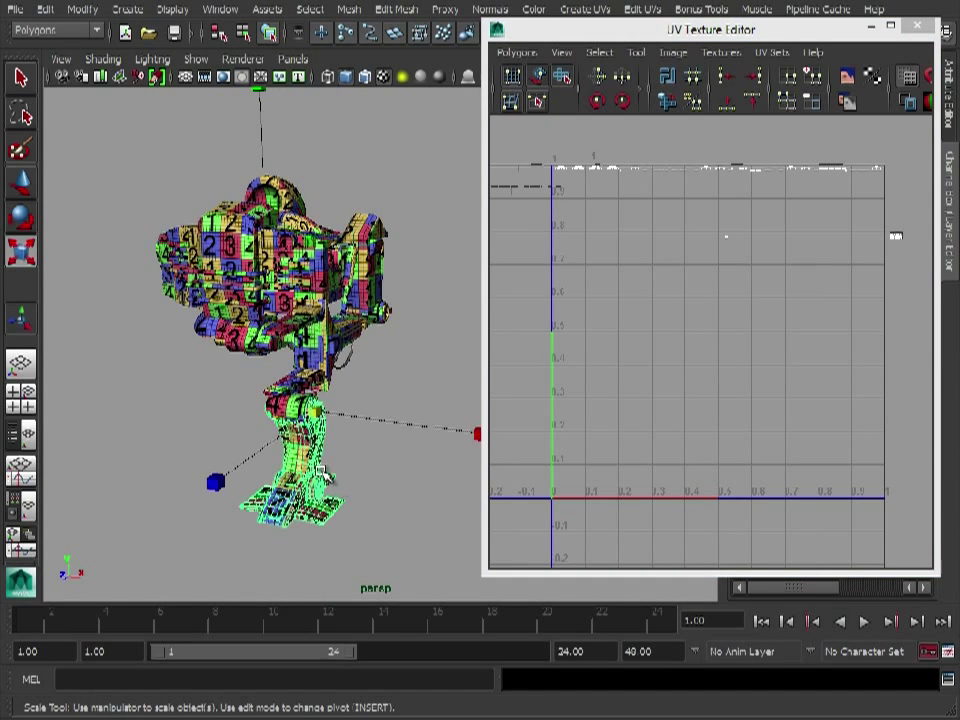
{"action": "key", "text": "Up"}
{"action": "key", "text": "Up"}
{"action": "key", "text": "Up"}
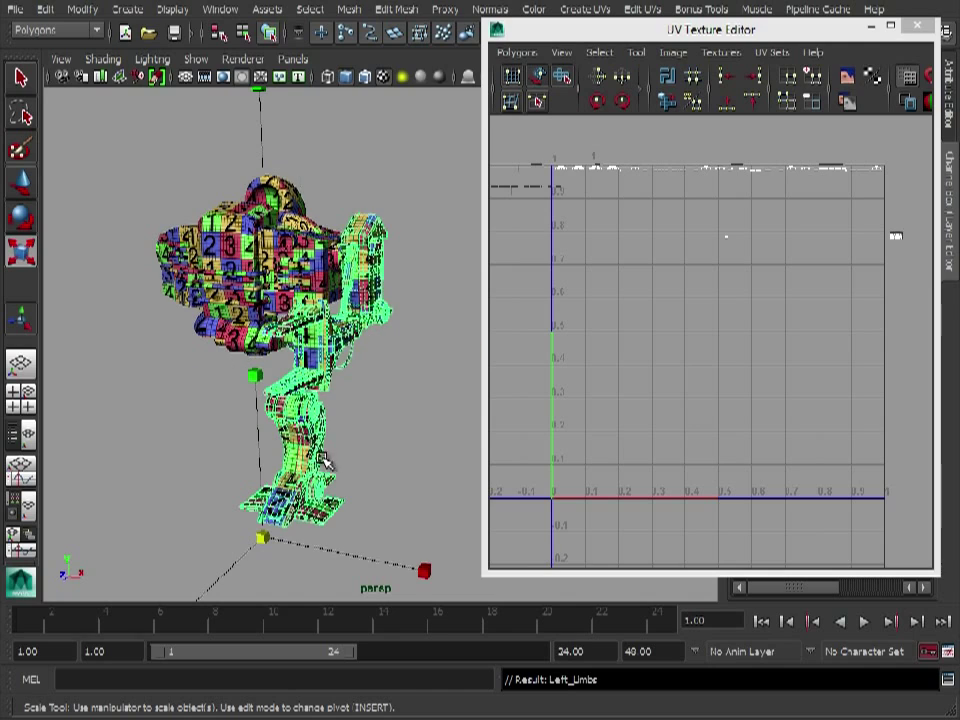
{"action": "left_click_drag", "start_coordinate": [216, 331], "coordinate": [253, 441], "text": "alt"}
{"action": "right_click_drag", "start_coordinate": [253, 441], "coordinate": [354, 429], "text": "alt"}
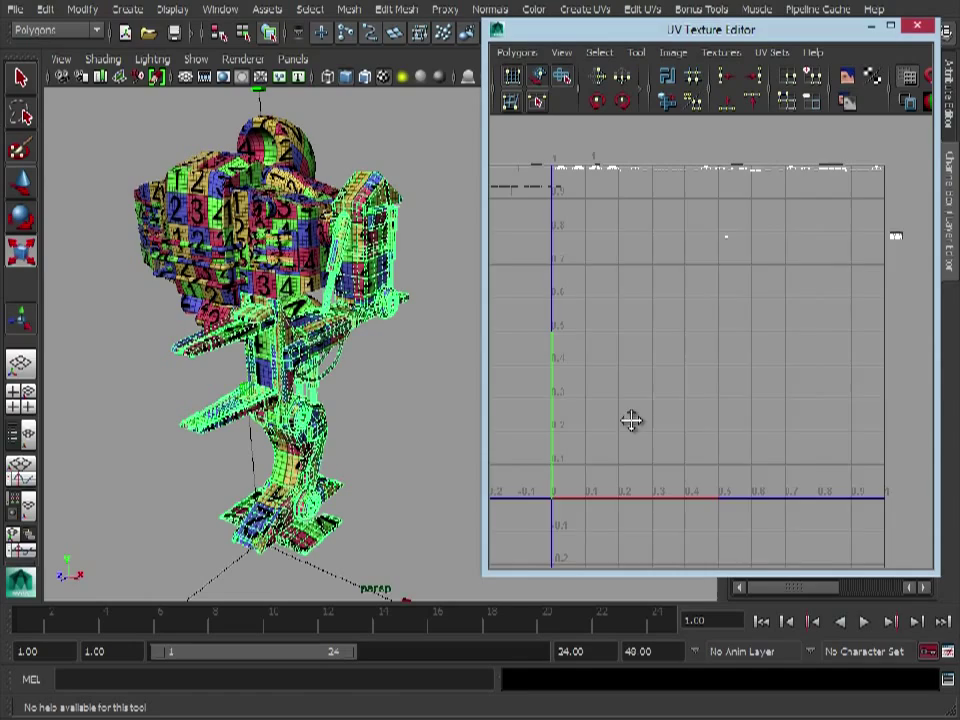
{"action": "middle_click_drag", "start_coordinate": [632, 420], "coordinate": [750, 416], "text": "alt"}
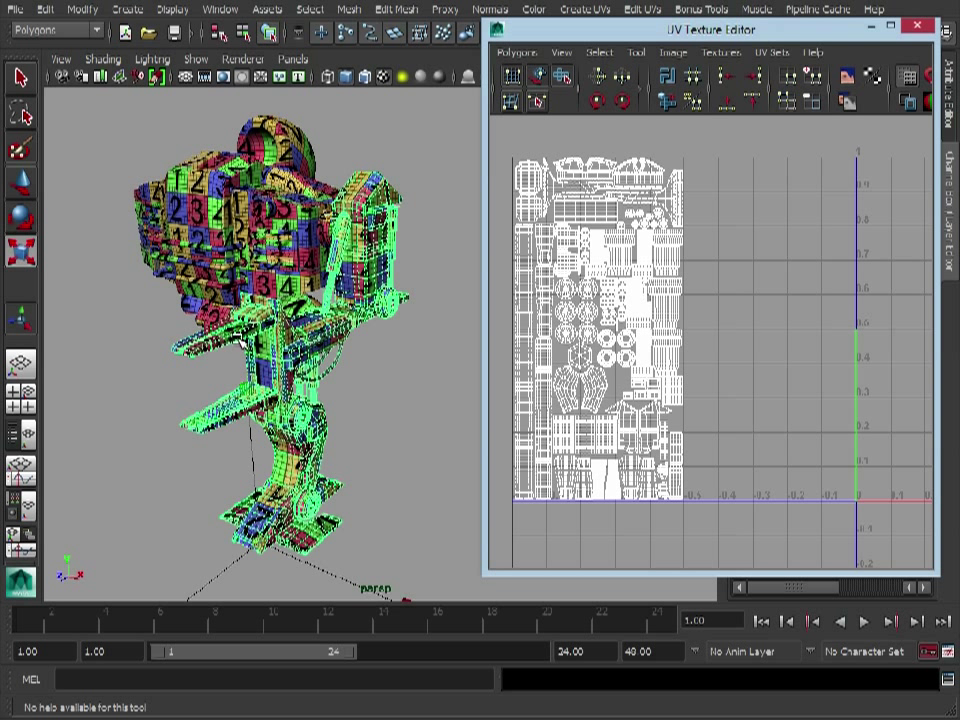
Select the entire loader robot to view the torso and limb UV layouts side by side.
{"action": "right_click_drag", "start_coordinate": [423, 394], "coordinate": [374, 387], "text": "alt"}
{"action": "left_click_drag", "start_coordinate": [373, 387], "coordinate": [348, 347], "text": "alt"}
{"action": "right_click_drag", "start_coordinate": [622, 402], "coordinate": [548, 396], "text": "alt"}
{"action": "middle_click_drag", "start_coordinate": [548, 396], "coordinate": [469, 392], "text": "alt"}
{"action": "left_click_drag", "start_coordinate": [107, 160], "coordinate": [412, 555]}
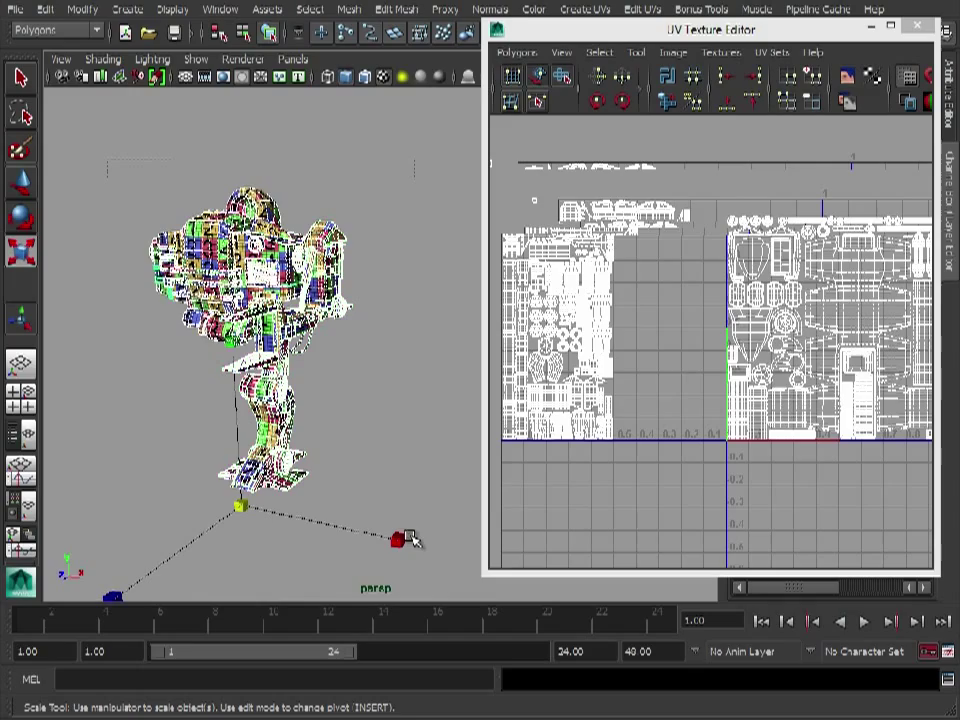
{"action": "scroll", "coordinate": [718, 392], "scroll_direction": "down", "scroll_amount": 2}
{"action": "middle_click_drag", "start_coordinate": [714, 398], "coordinate": [708, 398], "text": "alt"}
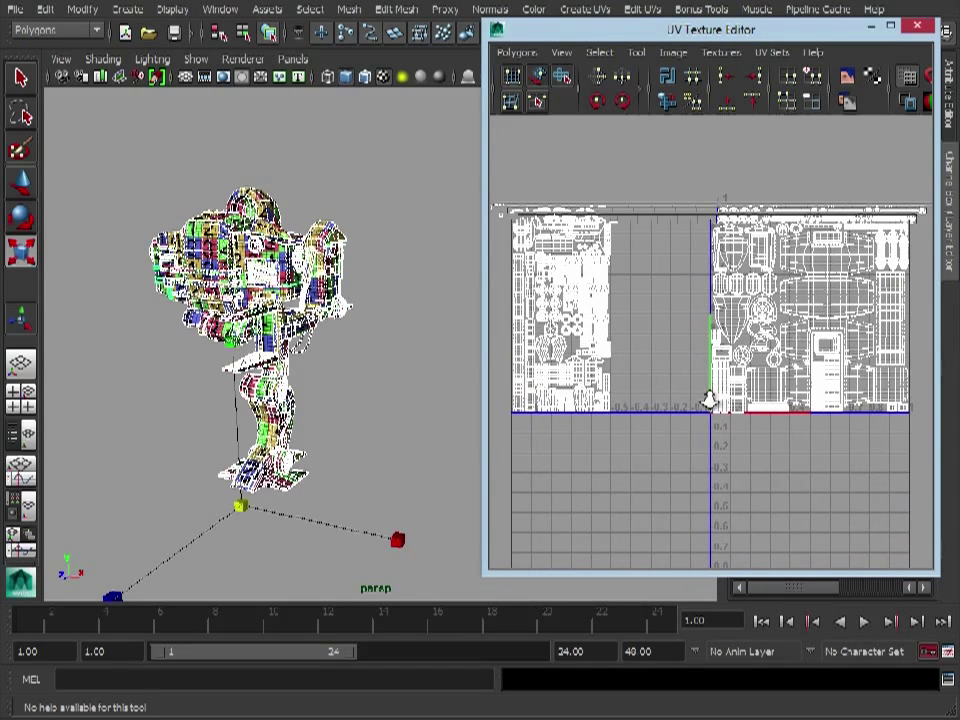